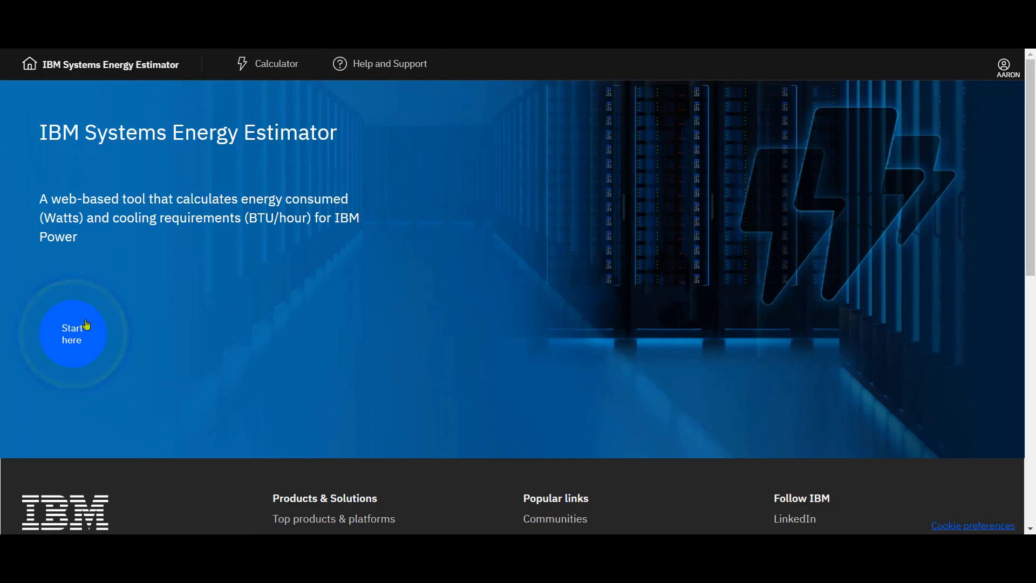
# Step: Open the Calculator and choose to create a new system configuration
pyautogui.click(275, 68)
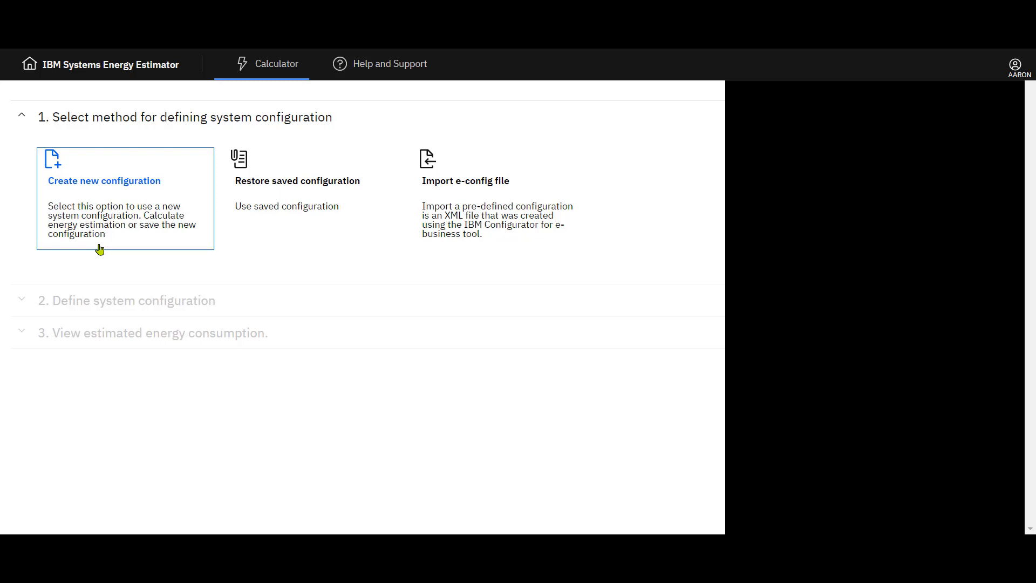
pyautogui.click(196, 248)
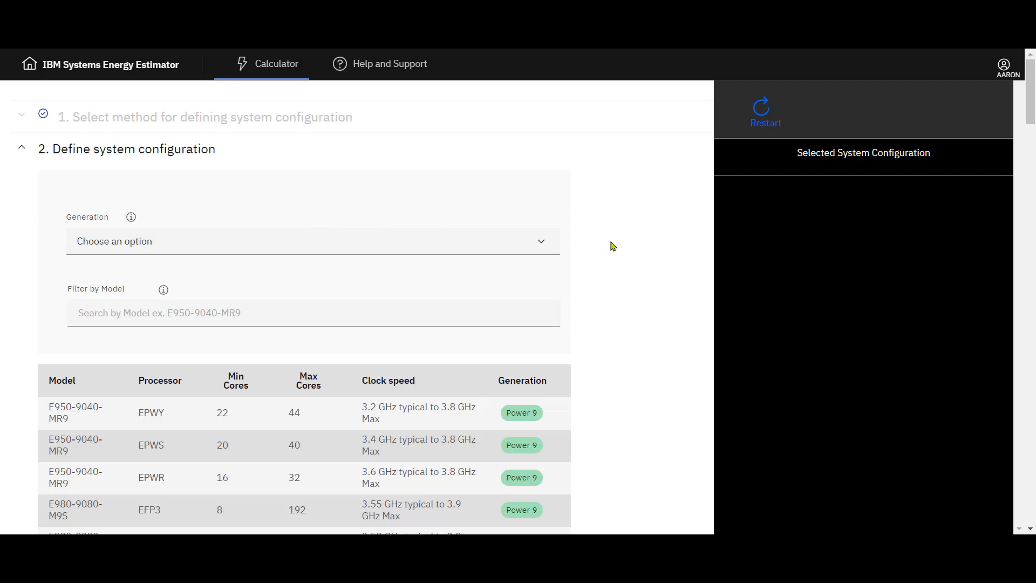
# Step: Set the system generation to Power Server 9
pyautogui.scroll(-1, 613, 246)
pyautogui.scroll(1, 613, 246)
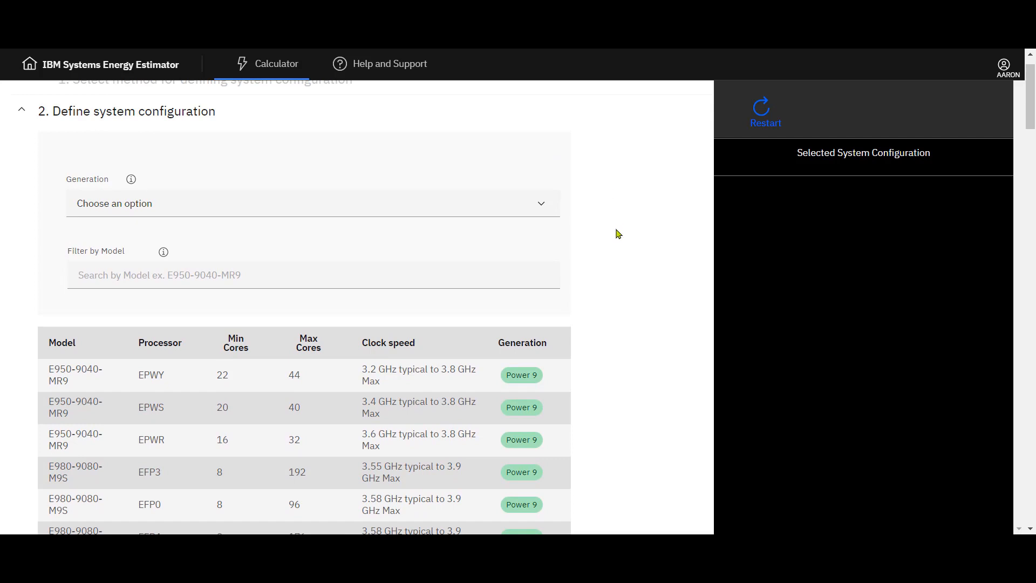
pyautogui.scroll(-1, 618, 234)
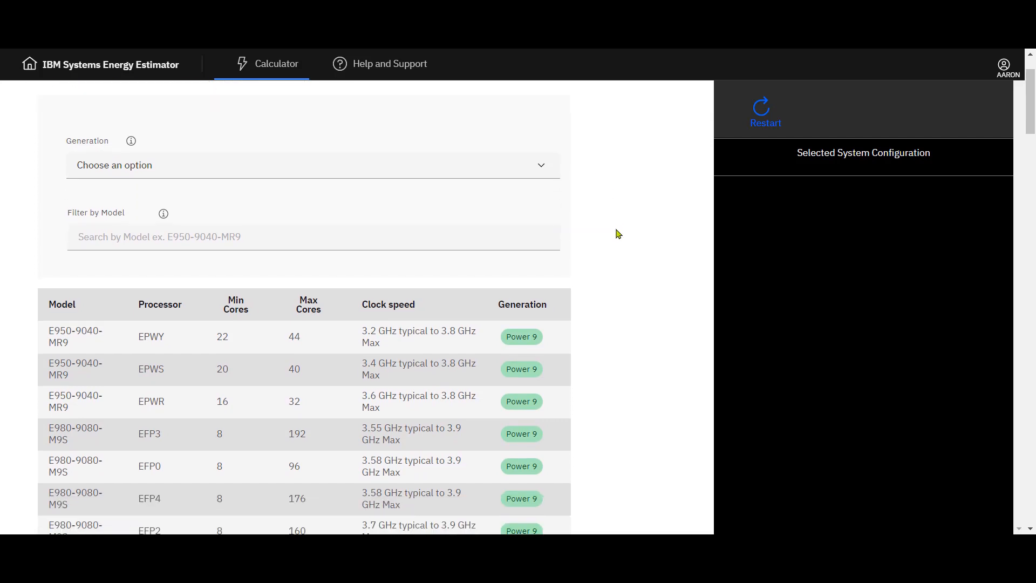
pyautogui.scroll(-3, 618, 234)
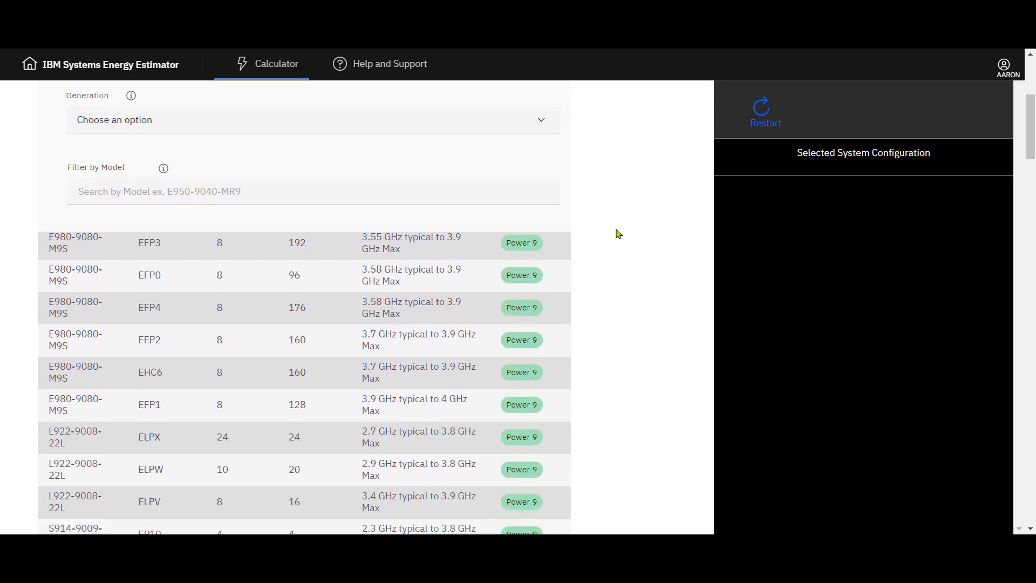
pyautogui.scroll(-1, 619, 233)
pyautogui.moveTo(1033, 139); pyautogui.dragTo(1004, 88)
pyautogui.click(543, 244)
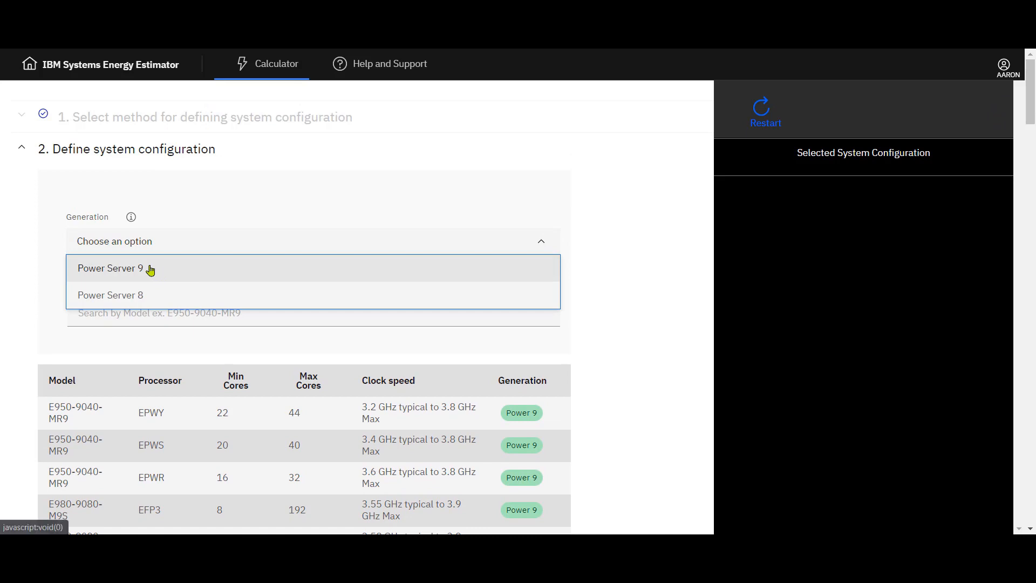
pyautogui.click(150, 270)
pyautogui.click(611, 297)
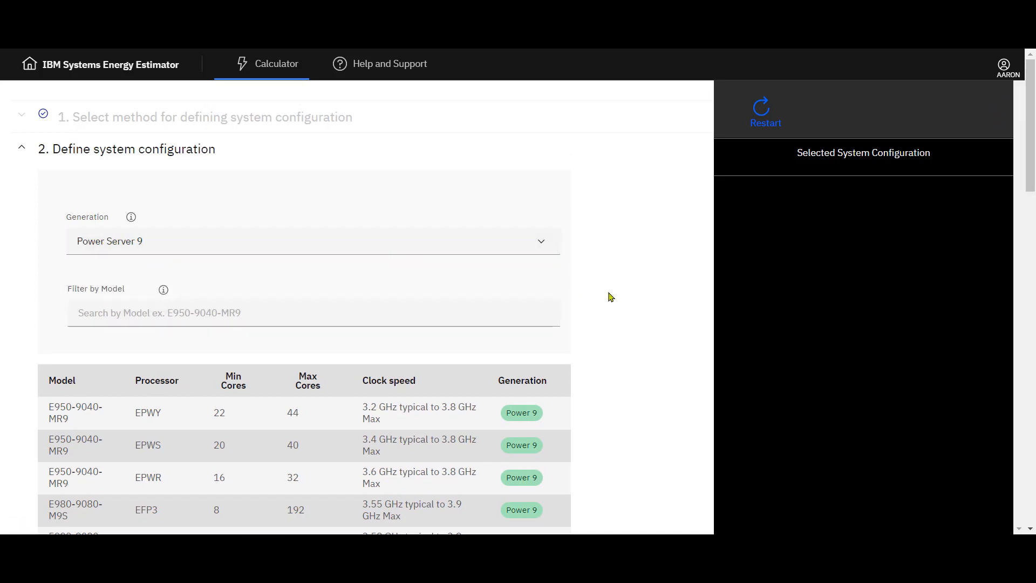
# Step: Filter the models by e980 and select the E980-9080-M9S model with the EFP3 processor
pyautogui.click(478, 324)
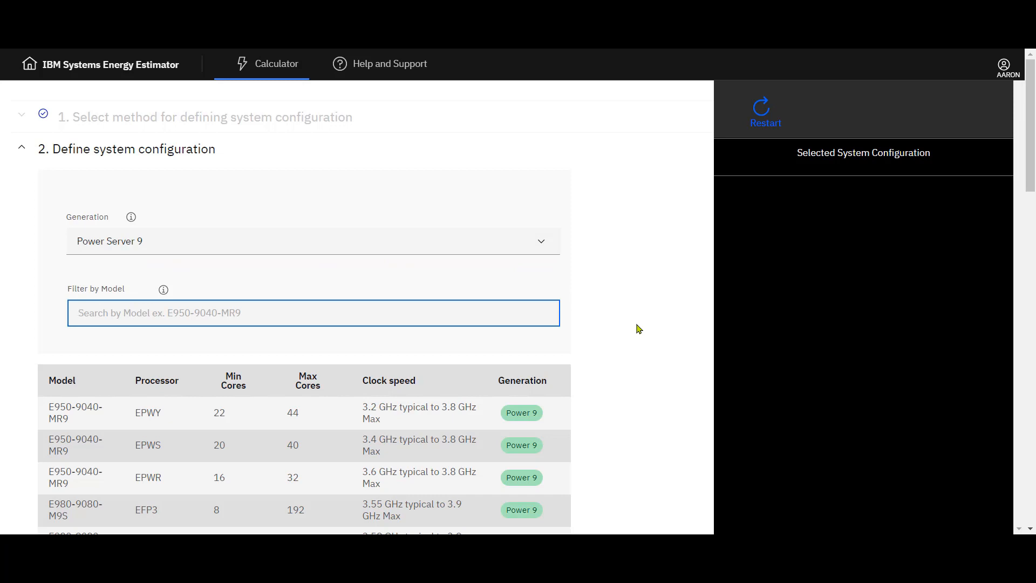
pyautogui.write('e980')
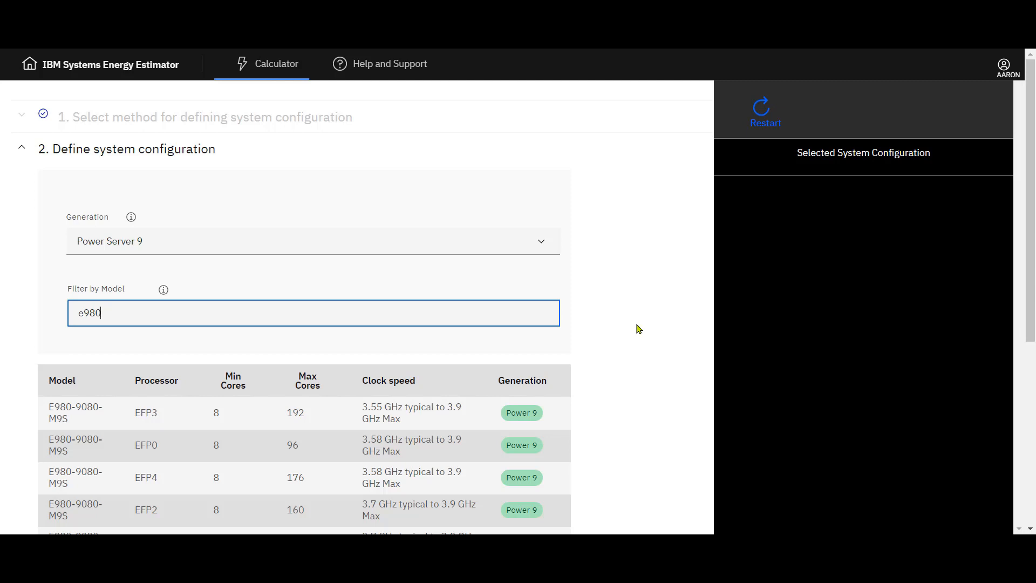
pyautogui.click(638, 329)
pyautogui.scroll(-2, 638, 328)
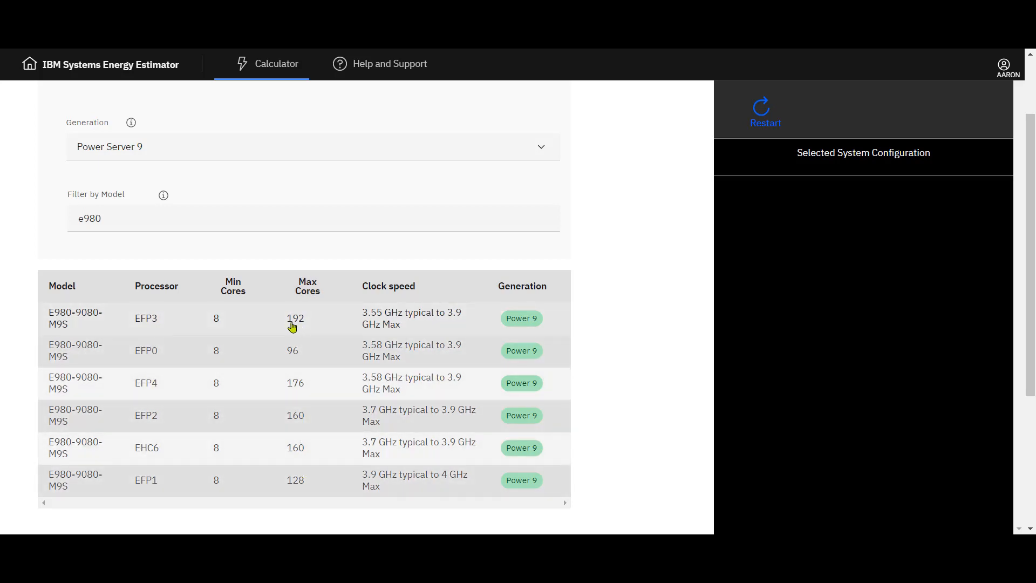
pyautogui.click(83, 320)
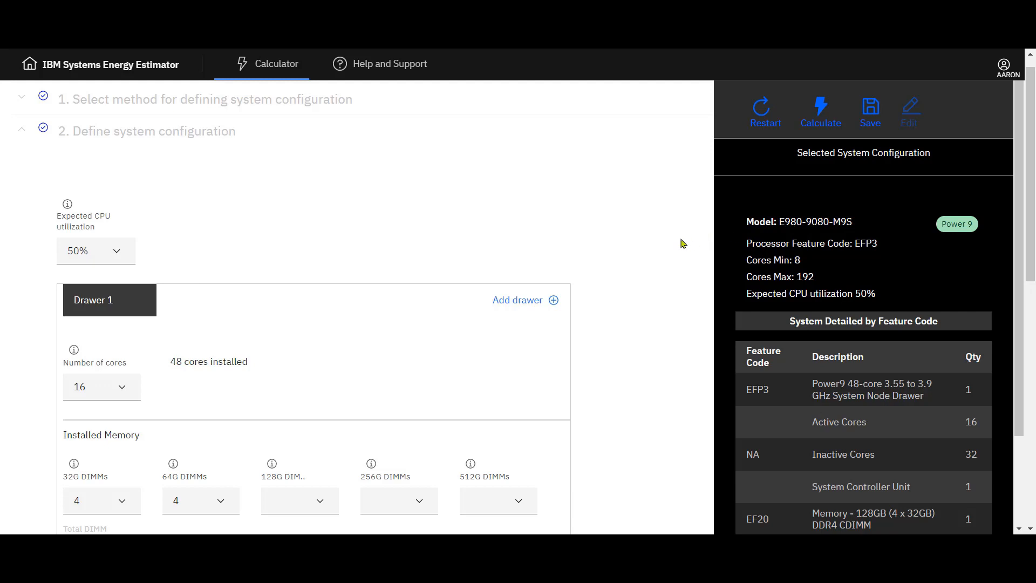
# Step: Review the default drawer settings and the selected system's feature code summary
pyautogui.scroll(-1, 681, 243)
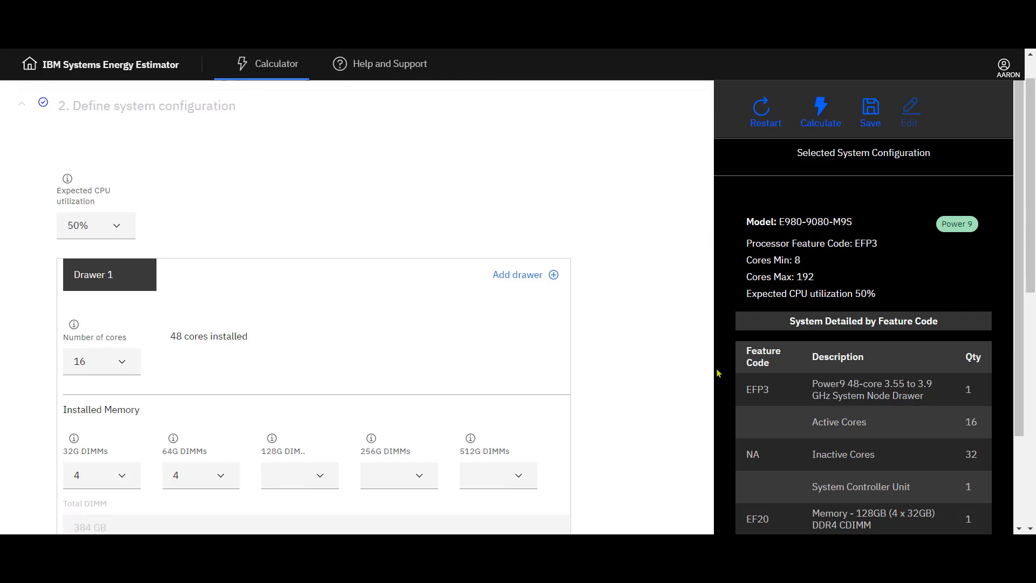
pyautogui.scroll(-3, 723, 370)
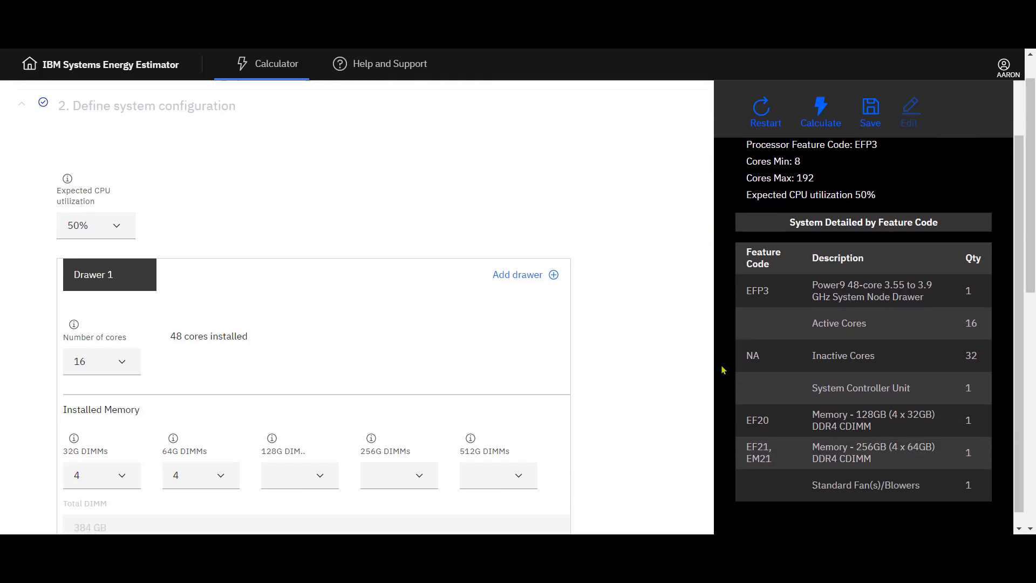
pyautogui.scroll(1, 723, 370)
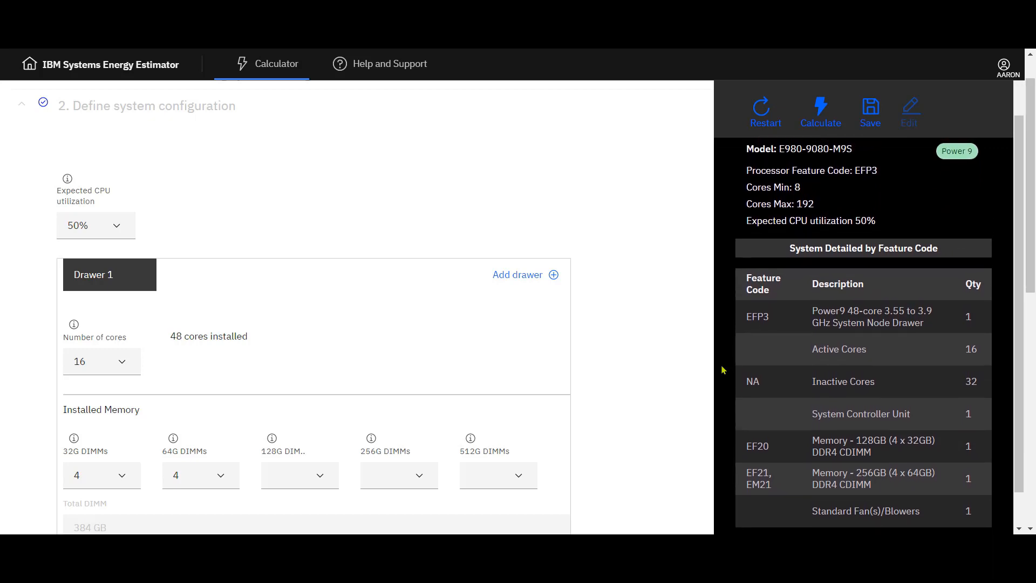
pyautogui.scroll(1, 723, 370)
pyautogui.scroll(2, 723, 369)
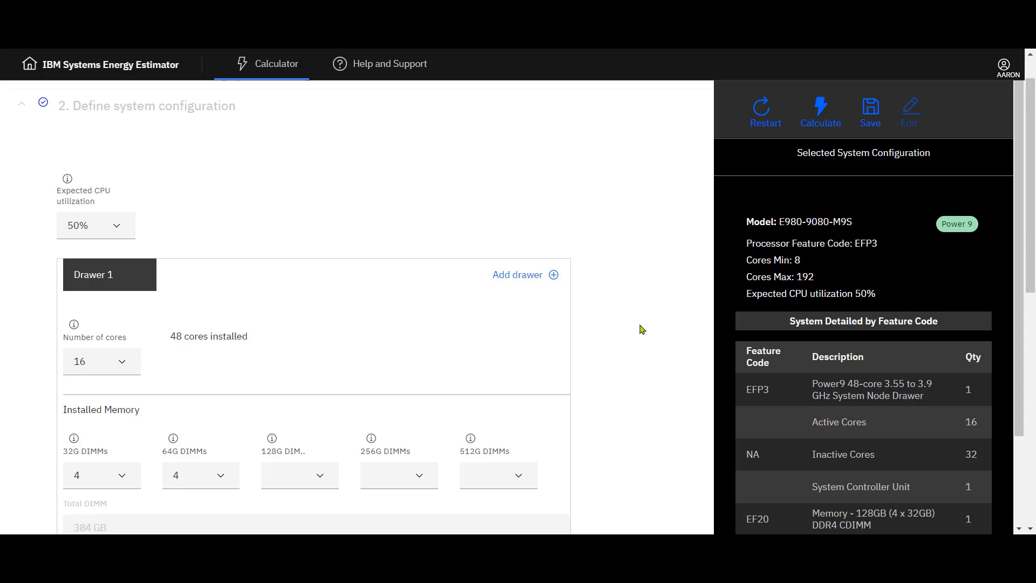
pyautogui.scroll(-2, 642, 329)
pyautogui.scroll(-3, 641, 327)
pyautogui.scroll(-3, 641, 303)
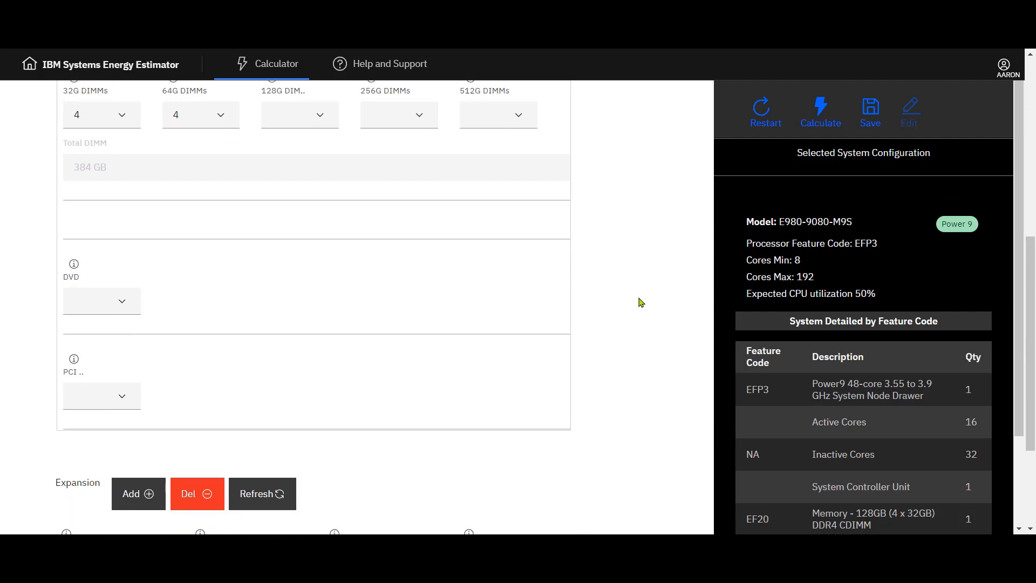
pyautogui.scroll(-2, 641, 302)
pyautogui.scroll(1, 641, 303)
pyautogui.scroll(3, 641, 302)
pyautogui.scroll(3, 641, 302)
pyautogui.scroll(2, 641, 302)
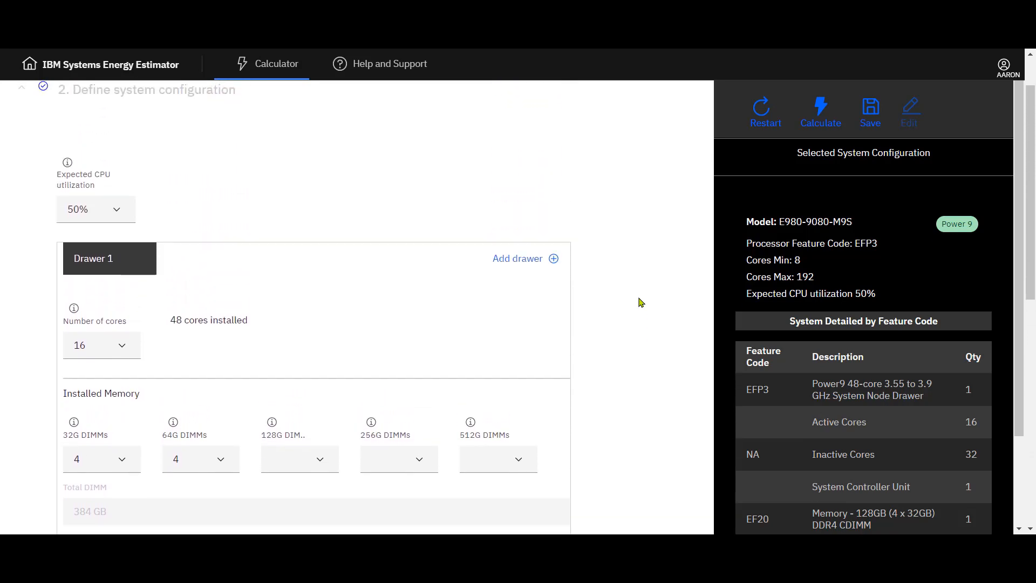
pyautogui.scroll(1, 641, 302)
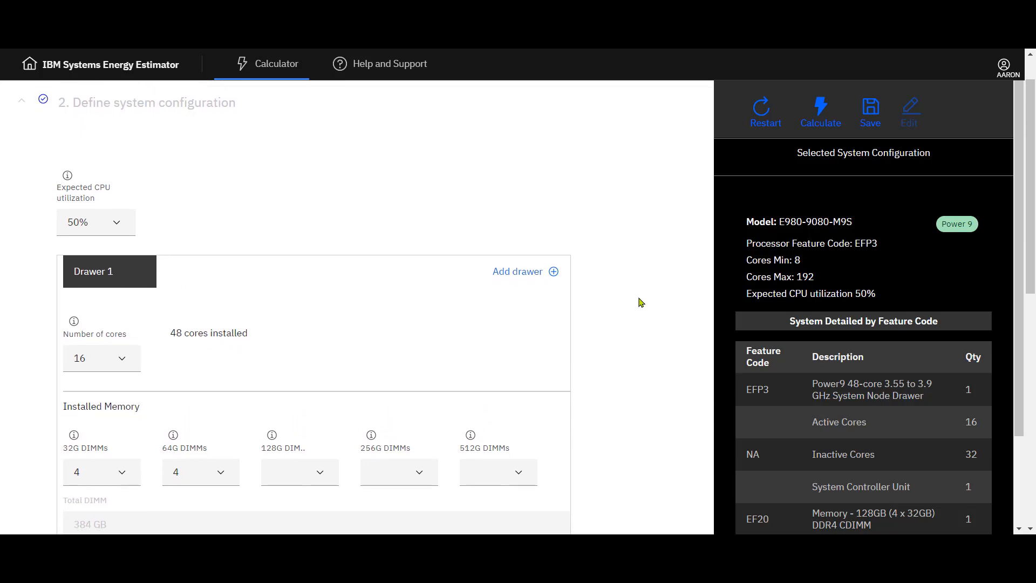
pyautogui.scroll(-1, 750, 441)
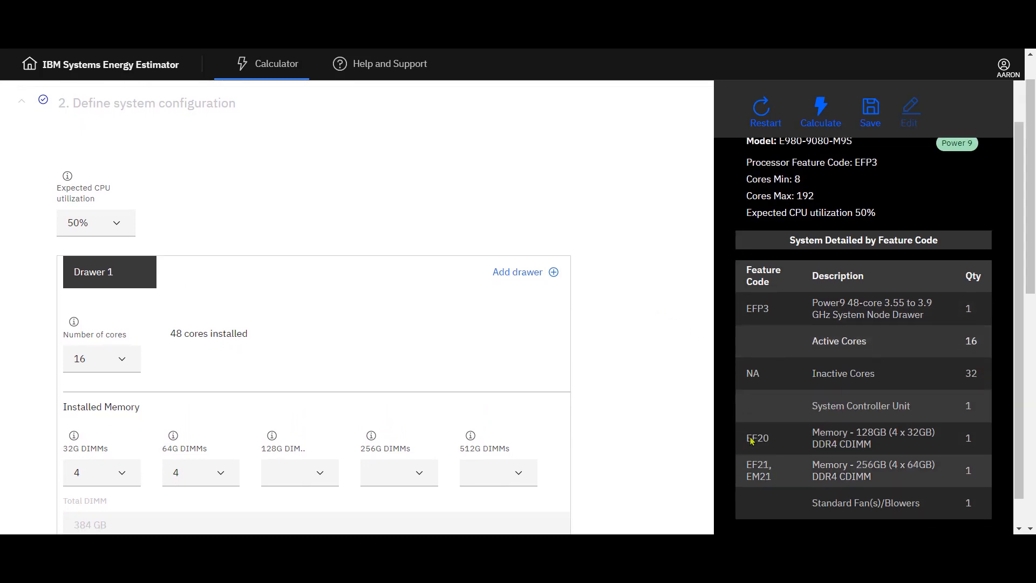
pyautogui.scroll(2, 751, 442)
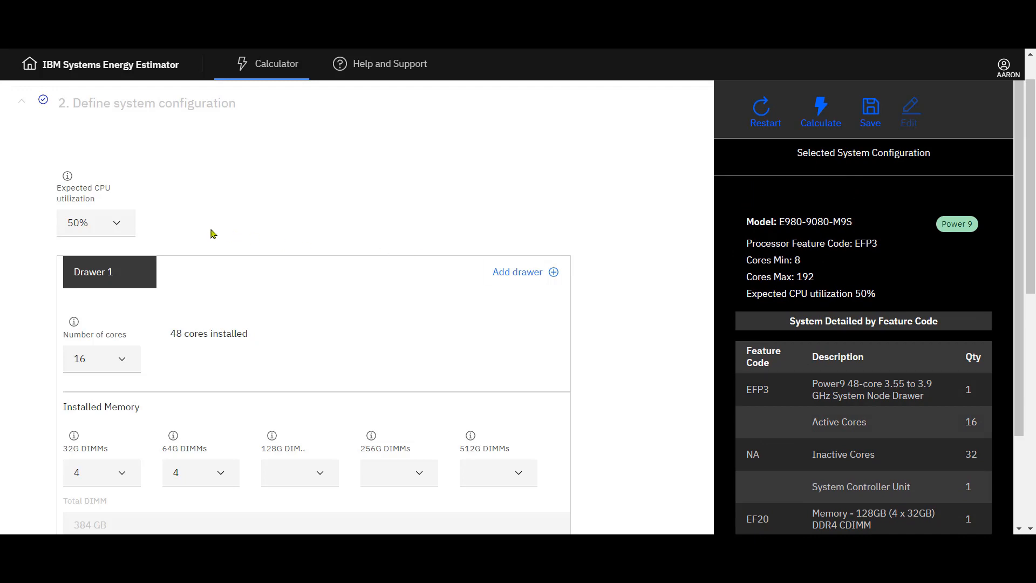
# Step: Set the expected CPU utilization to 40%
pyautogui.click(119, 225)
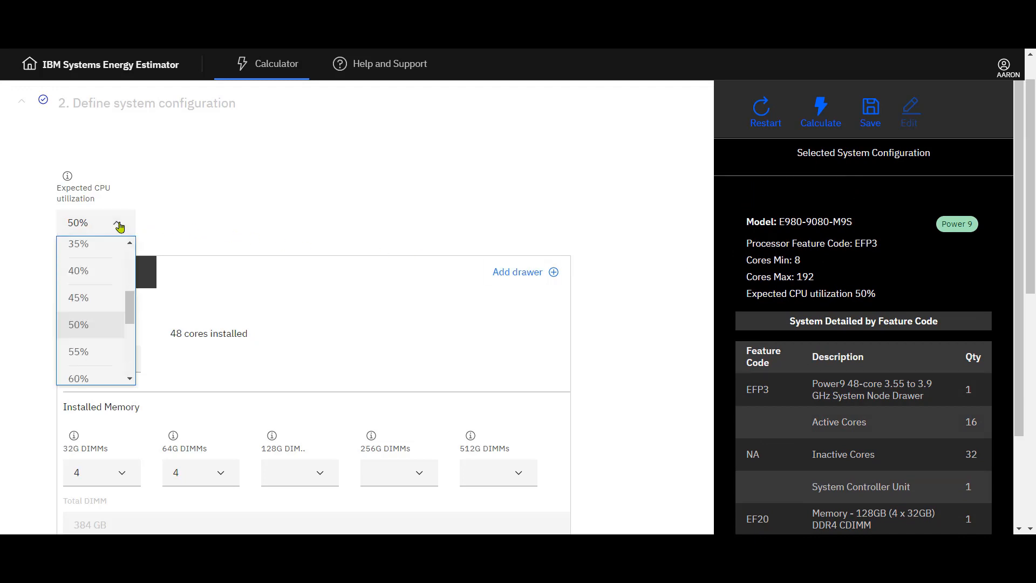
pyautogui.click(93, 270)
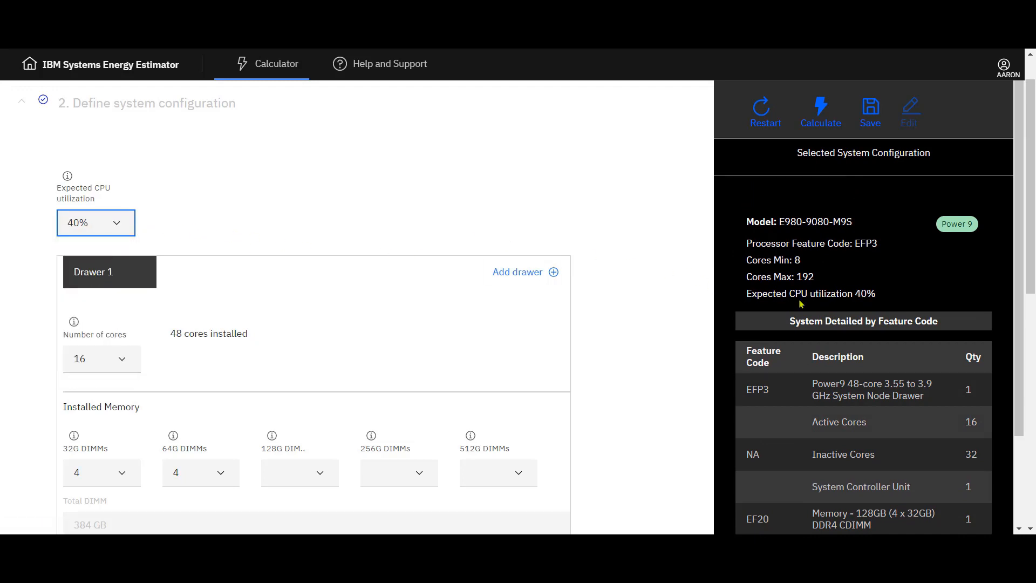
pyautogui.moveTo(854, 293); pyautogui.dragTo(878, 297)
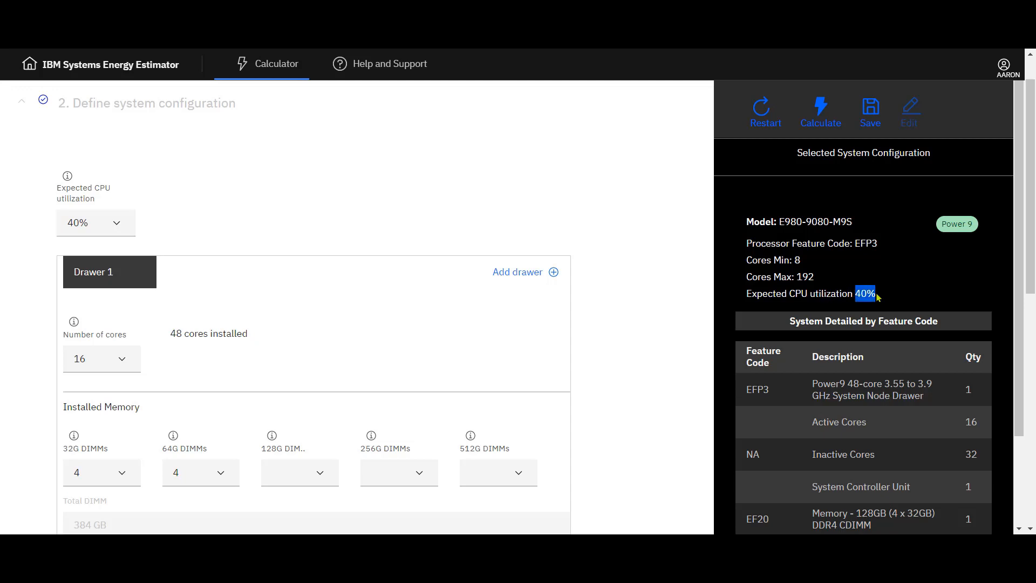
pyautogui.click(656, 322)
# Step: Set Drawer 1's number of cores to 8
pyautogui.scroll(-2, 656, 322)
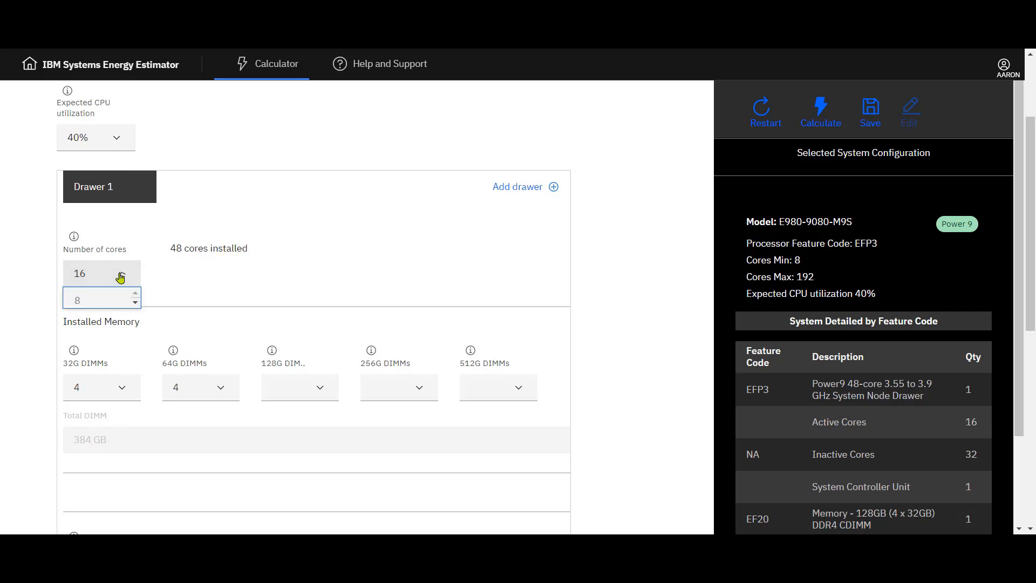
pyautogui.click(113, 276)
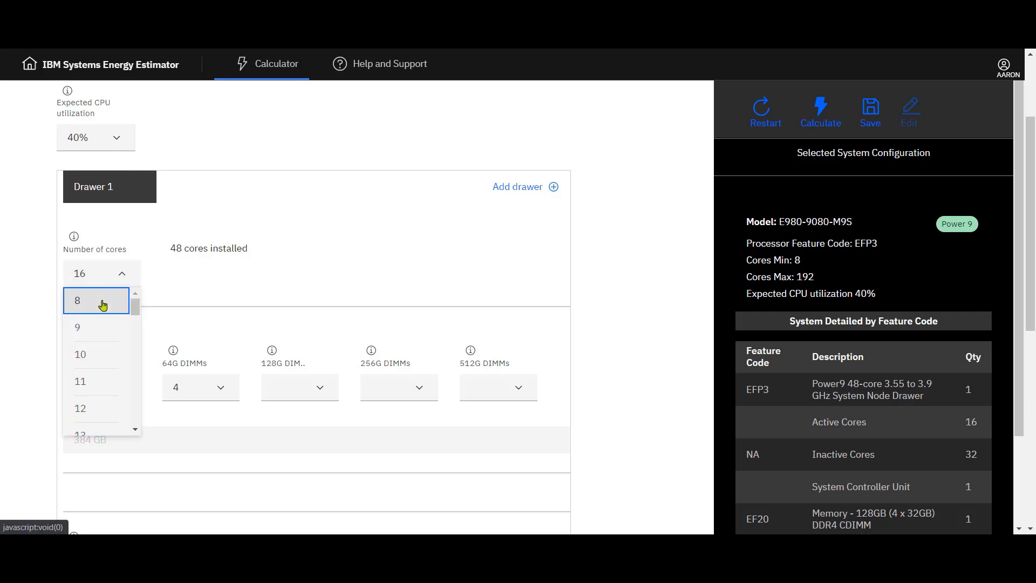
pyautogui.click(102, 305)
pyautogui.click(681, 450)
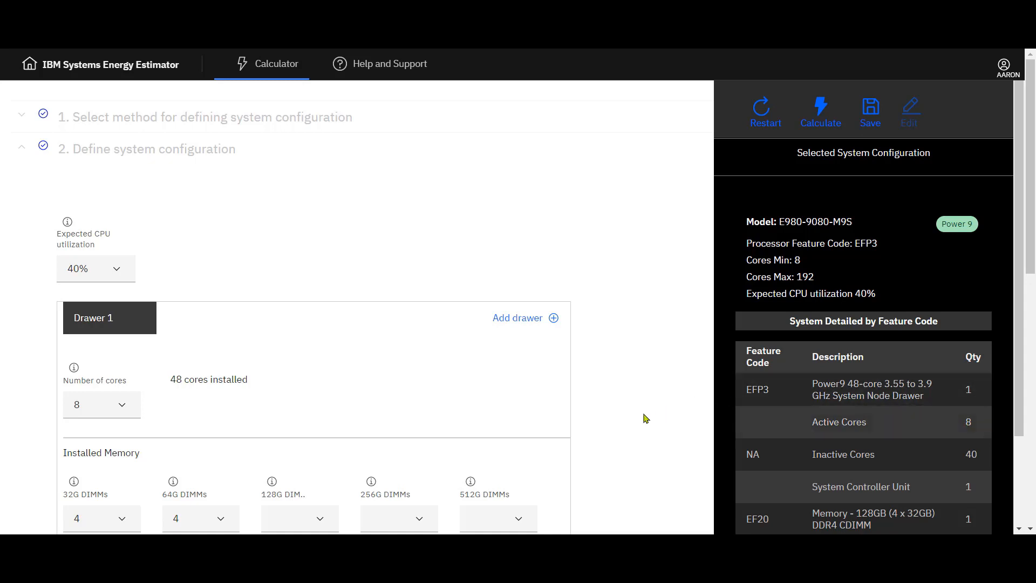
# Step: Read the help tips for the memory DIMMs and number of cores fields
pyautogui.scroll(-2, 646, 418)
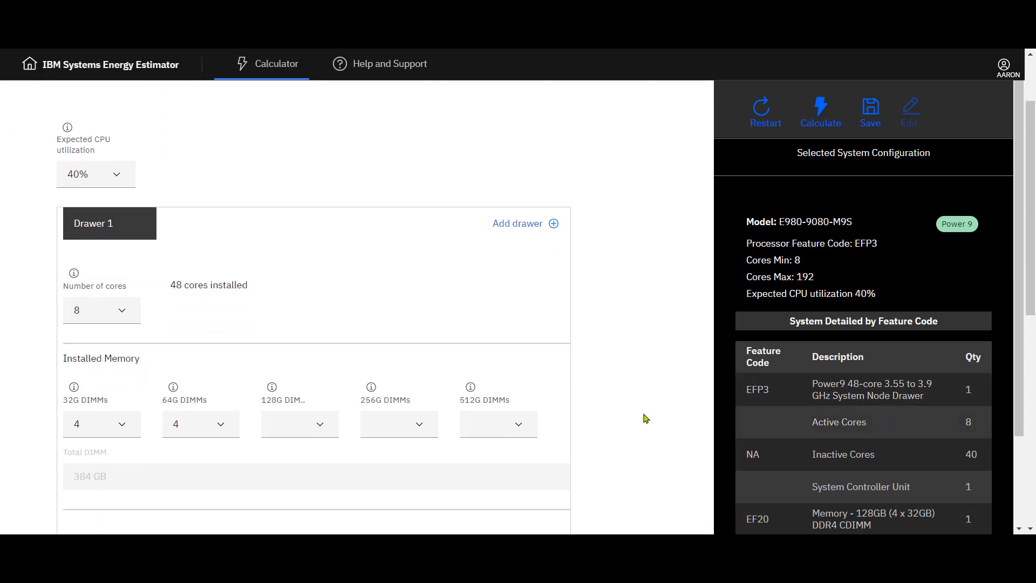
pyautogui.click(74, 387)
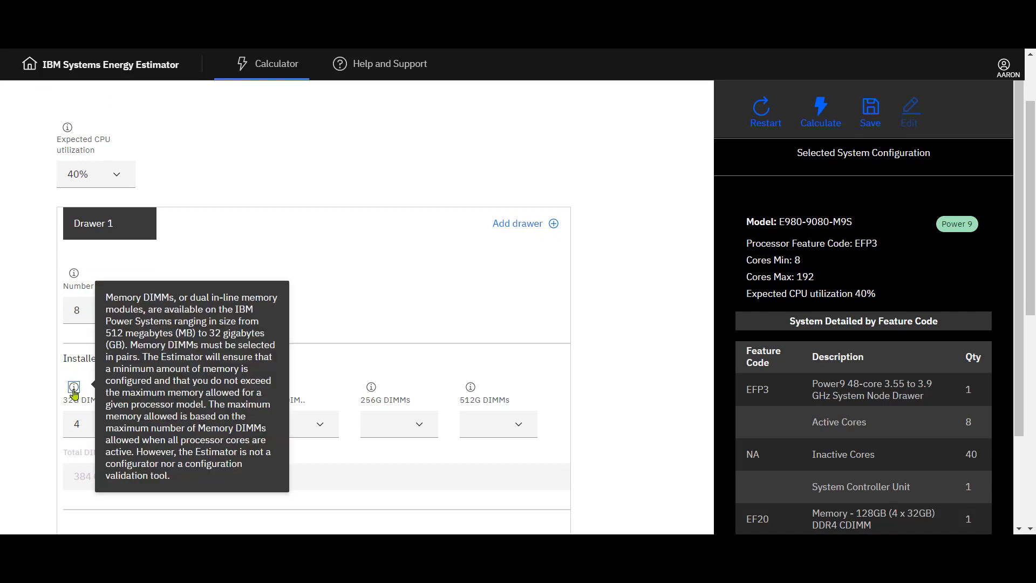
pyautogui.click(74, 273)
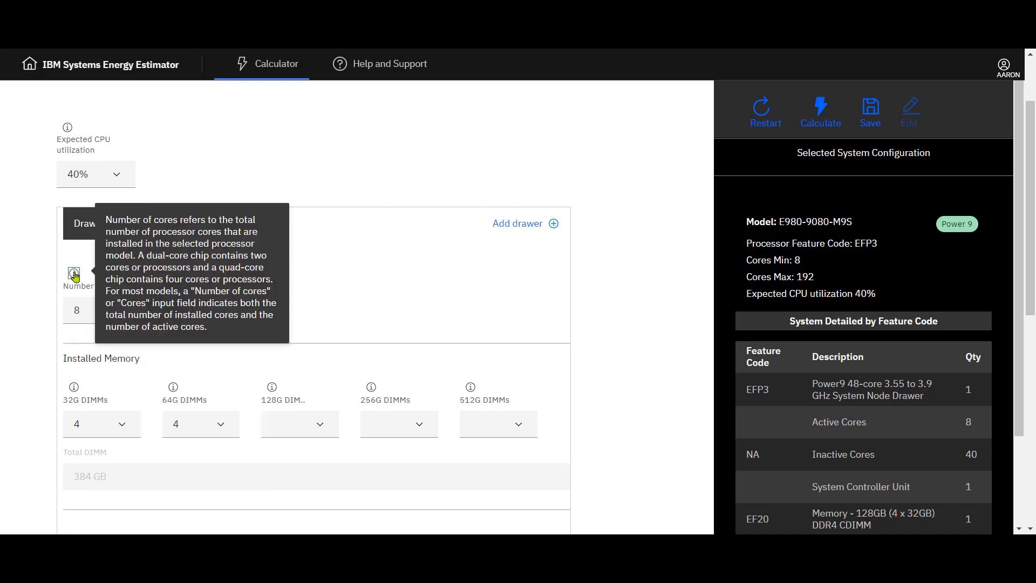
pyautogui.click(37, 319)
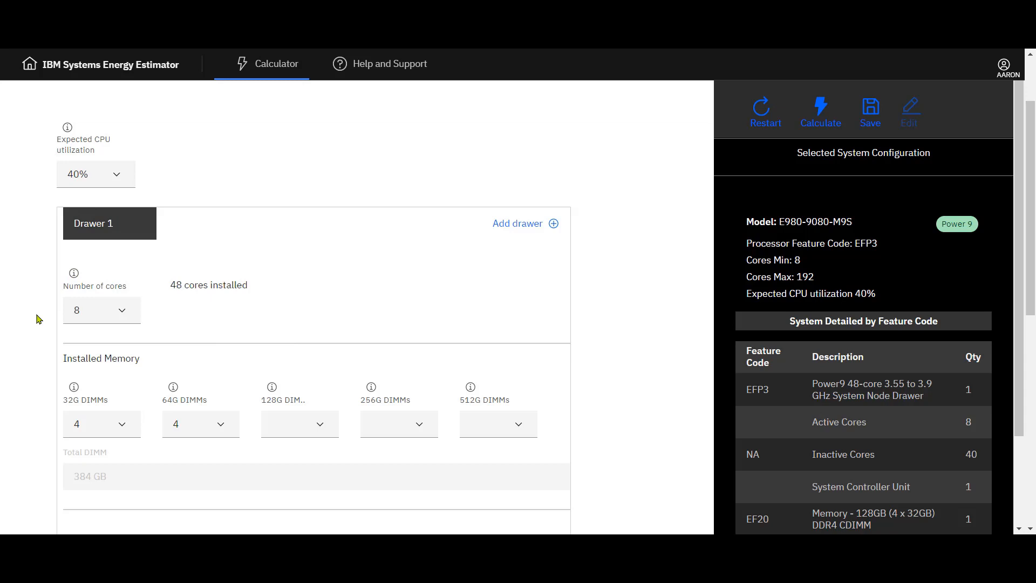
# Step: Set the DVD option to Yes
pyautogui.scroll(-3, 39, 319)
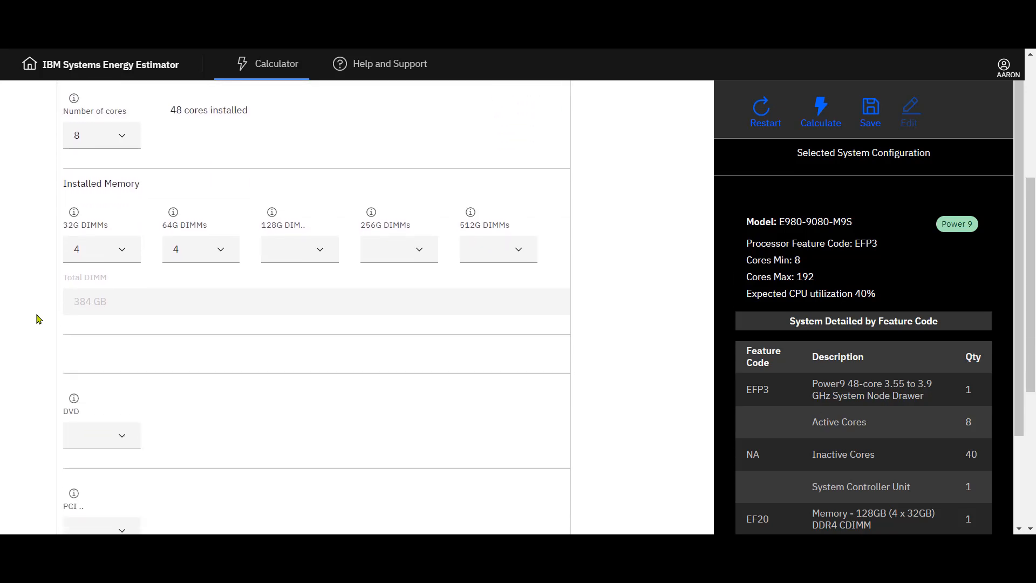
pyautogui.scroll(-1, 38, 319)
pyautogui.click(122, 372)
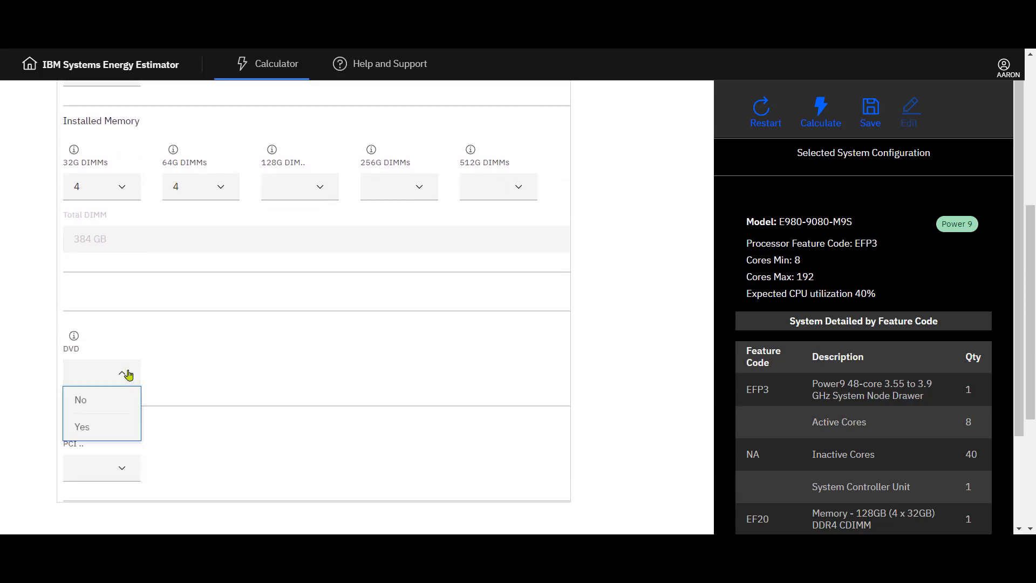
pyautogui.click(88, 427)
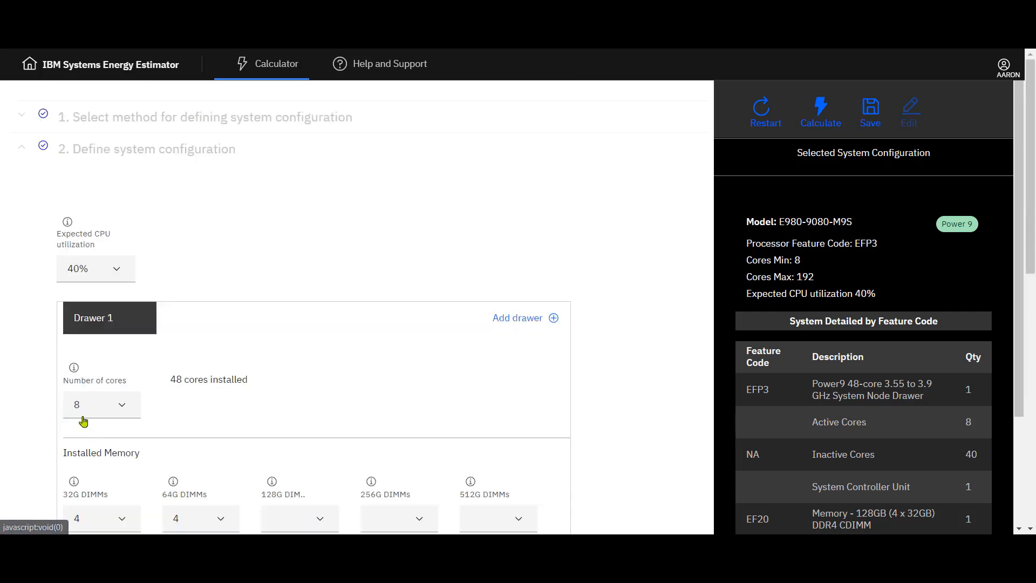
pyautogui.scroll(-4, 39, 384)
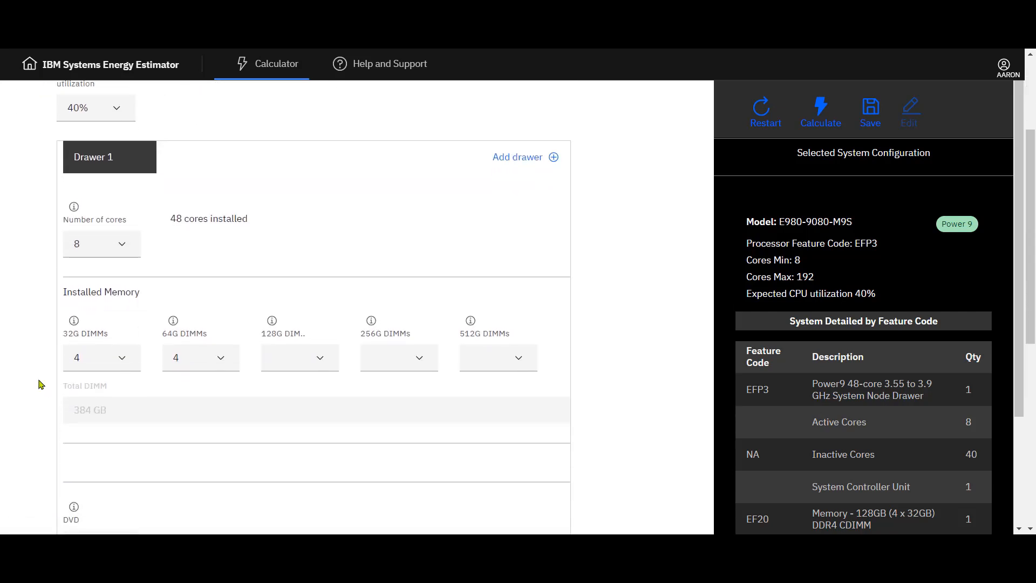
pyautogui.scroll(-1, 38, 384)
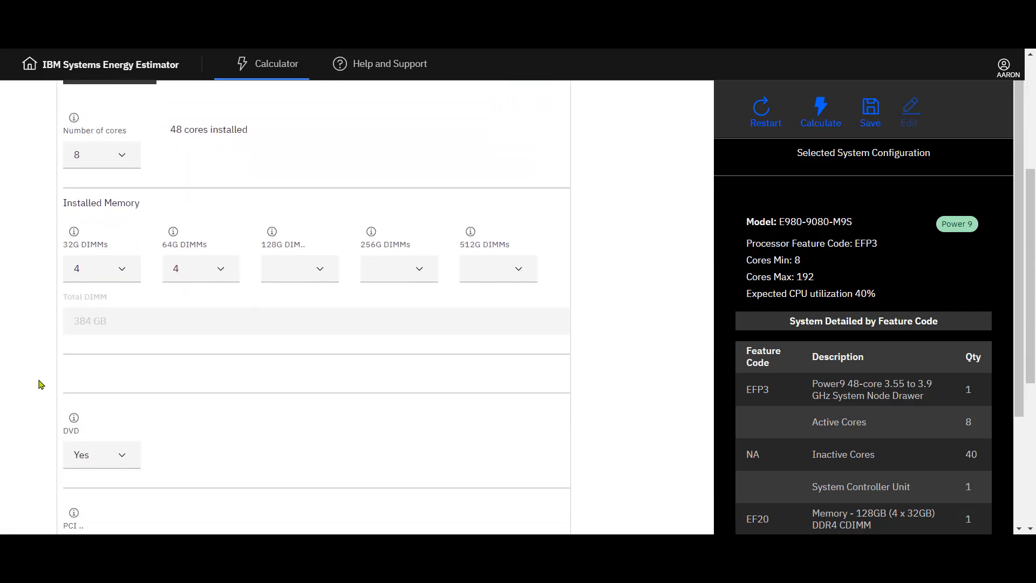
# Step: Set the PCI option for Drawer 1 to 1
pyautogui.scroll(-1, 39, 384)
pyautogui.scroll(-2, 38, 384)
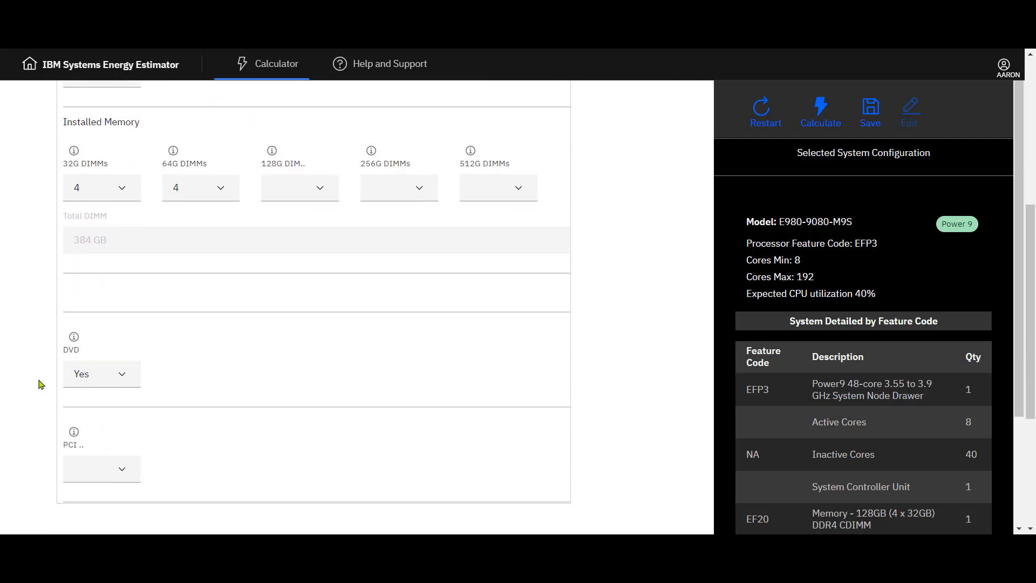
pyautogui.click(132, 477)
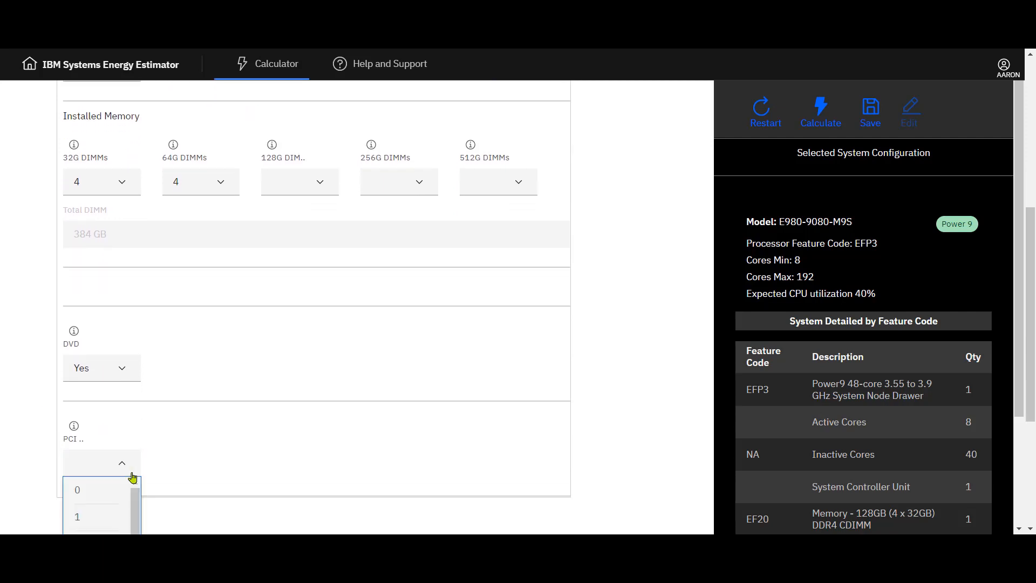
pyautogui.click(88, 519)
# Step: Delete an ESLS enclosure row from the Expansion section
pyautogui.scroll(-8, 45, 474)
pyautogui.click(138, 420)
pyautogui.scroll(-2, 146, 427)
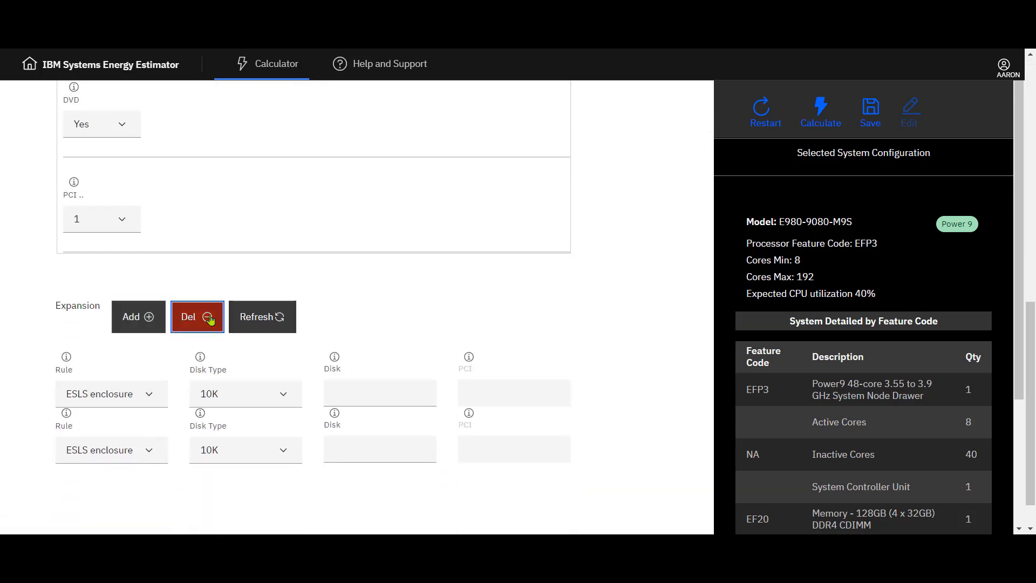
pyautogui.click(203, 318)
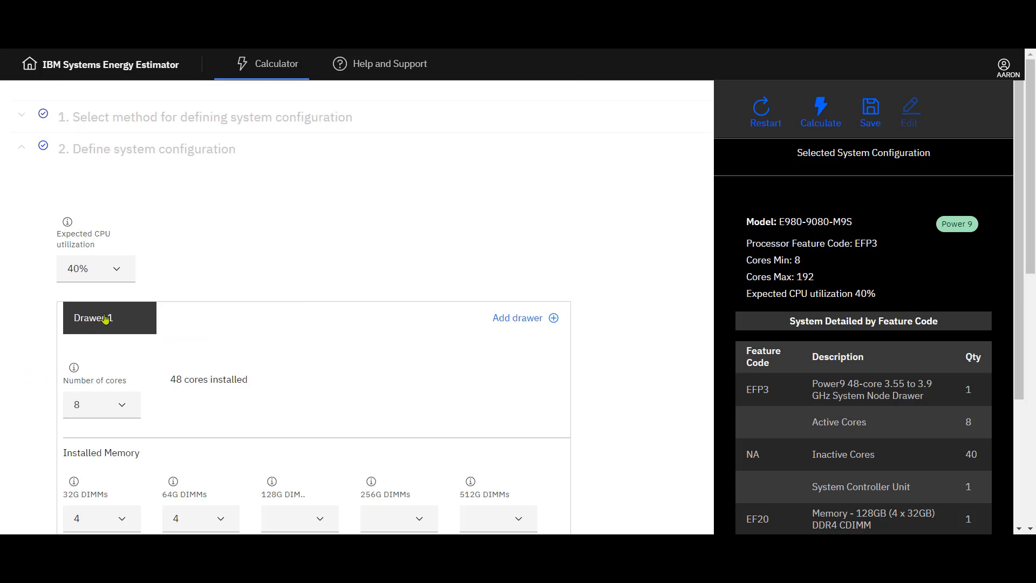
# Step: Add two more drawers, then remove Drawer 3 and Drawer 2 again
pyautogui.click(557, 322)
pyautogui.click(556, 323)
pyautogui.click(260, 319)
pyautogui.click(156, 324)
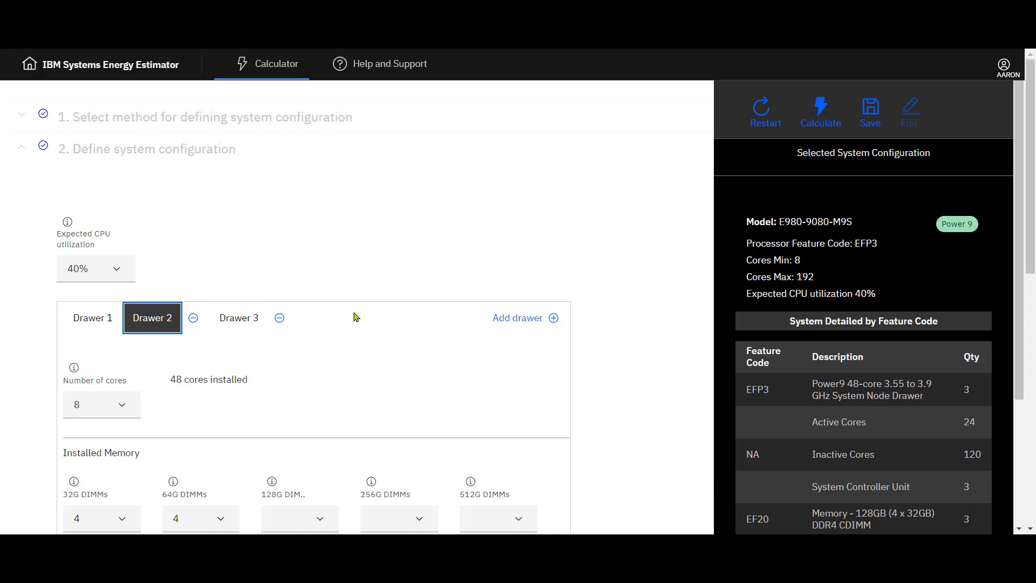
pyautogui.click(281, 321)
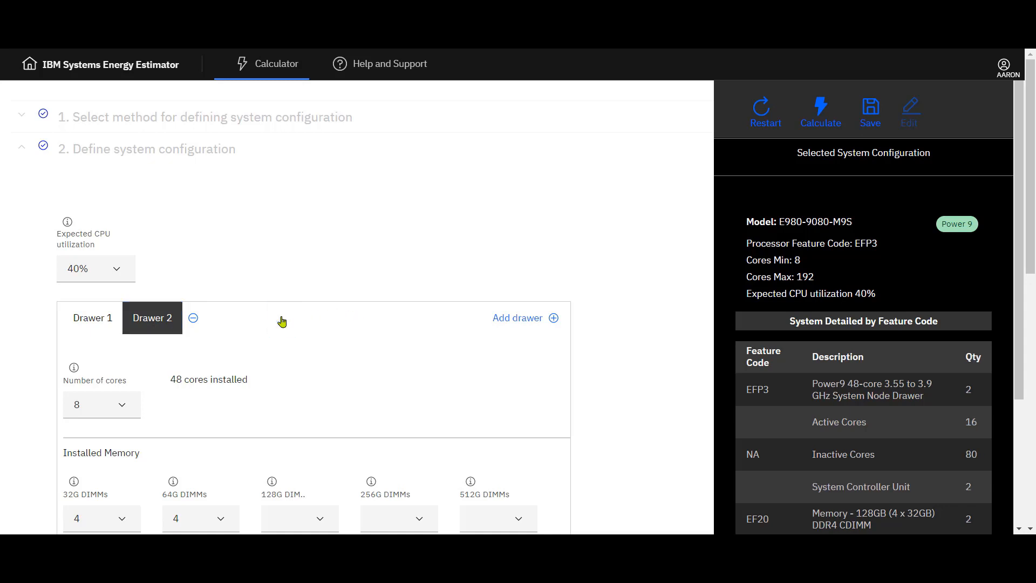
pyautogui.click(194, 321)
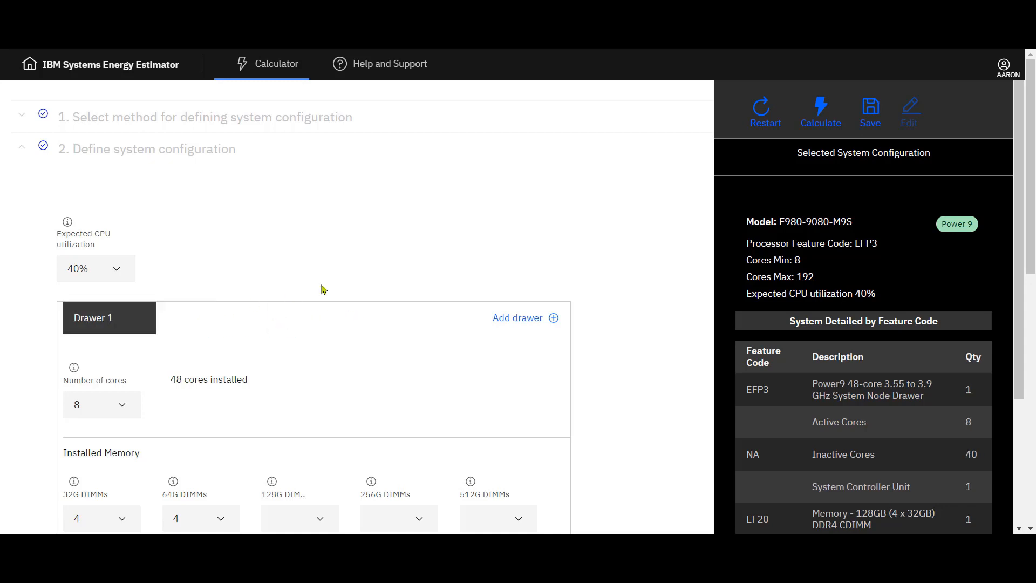
# Step: Calculate the estimated energy consumption for the configuration
pyautogui.scroll(-2, 607, 405)
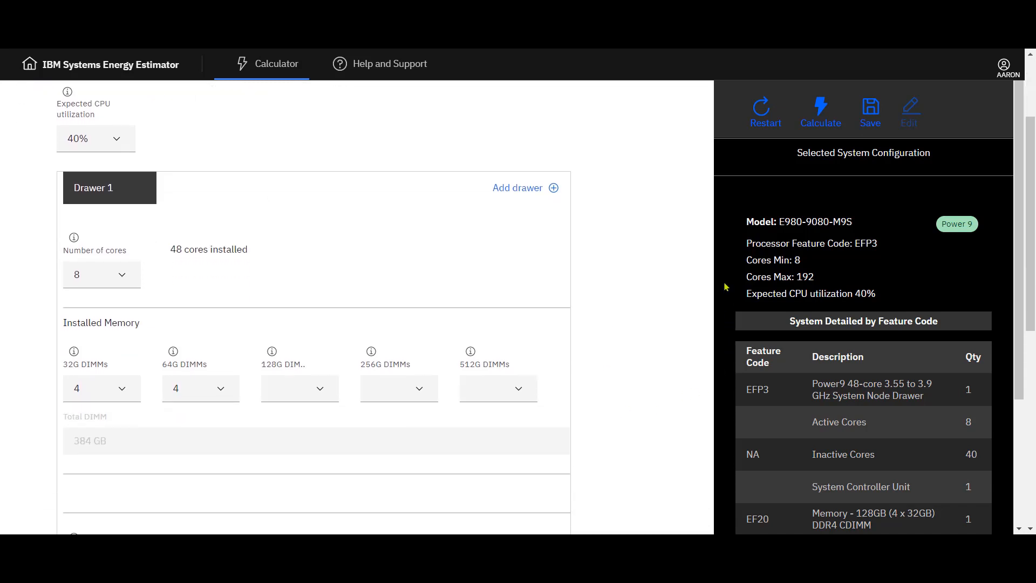
pyautogui.scroll(-2, 726, 324)
pyautogui.scroll(2, 724, 352)
pyautogui.click(812, 125)
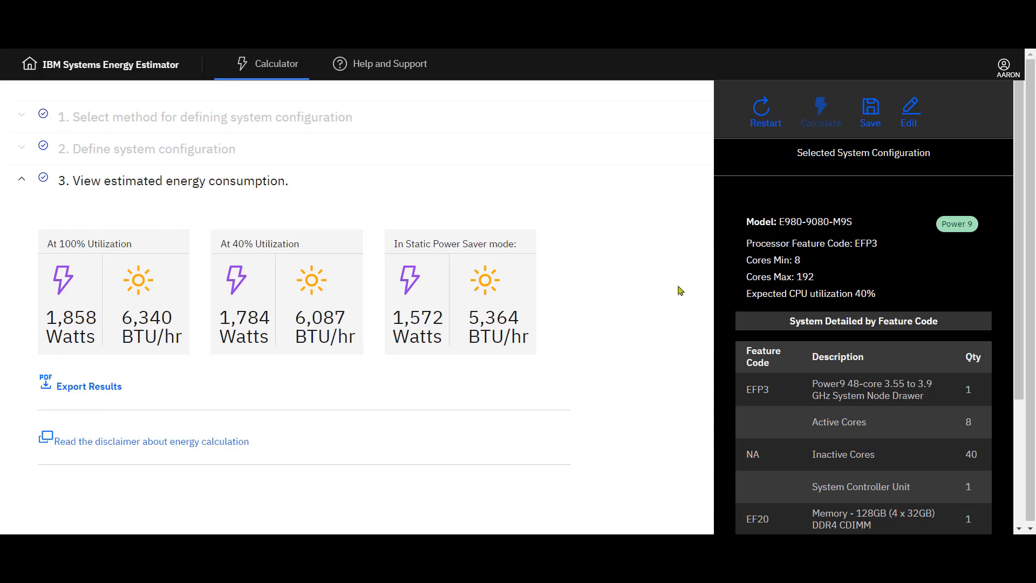
# Step: Return to editing the configuration and set Drawer 1's number of cores to 16
pyautogui.scroll(-1, 681, 291)
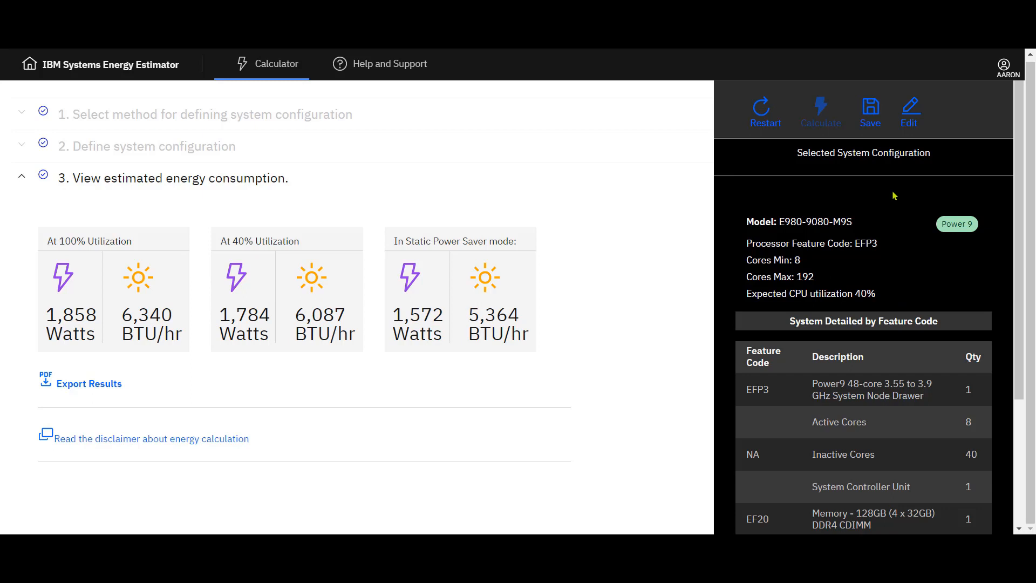
pyautogui.click(910, 130)
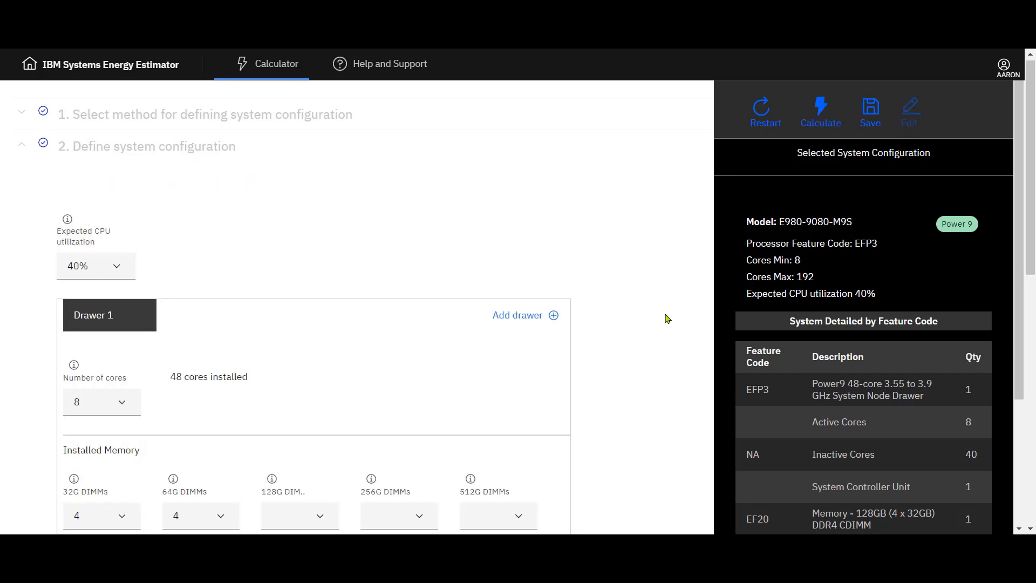
pyautogui.click(122, 402)
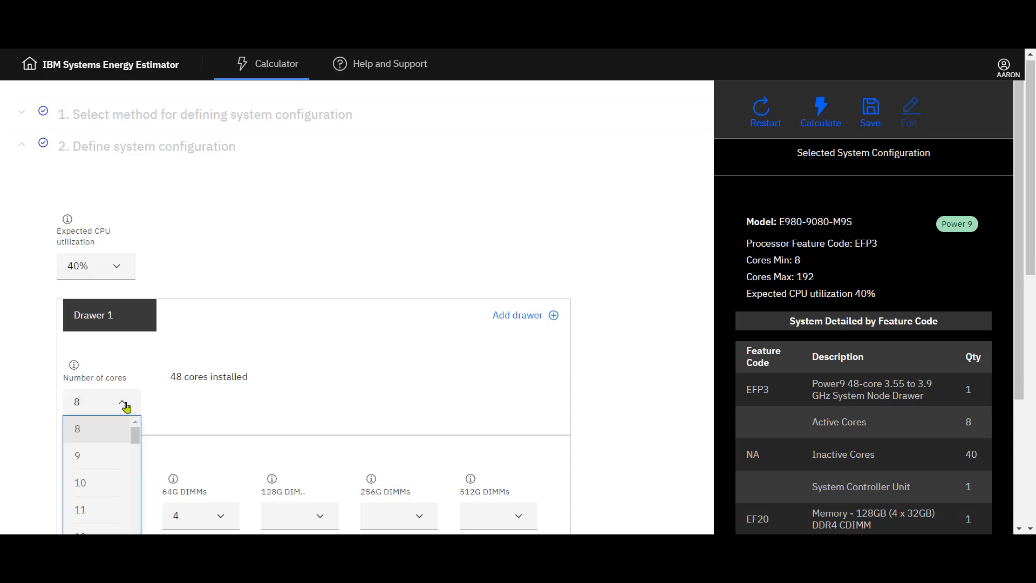
pyautogui.scroll(-1, 93, 488)
pyautogui.scroll(-3, 86, 486)
pyautogui.click(78, 488)
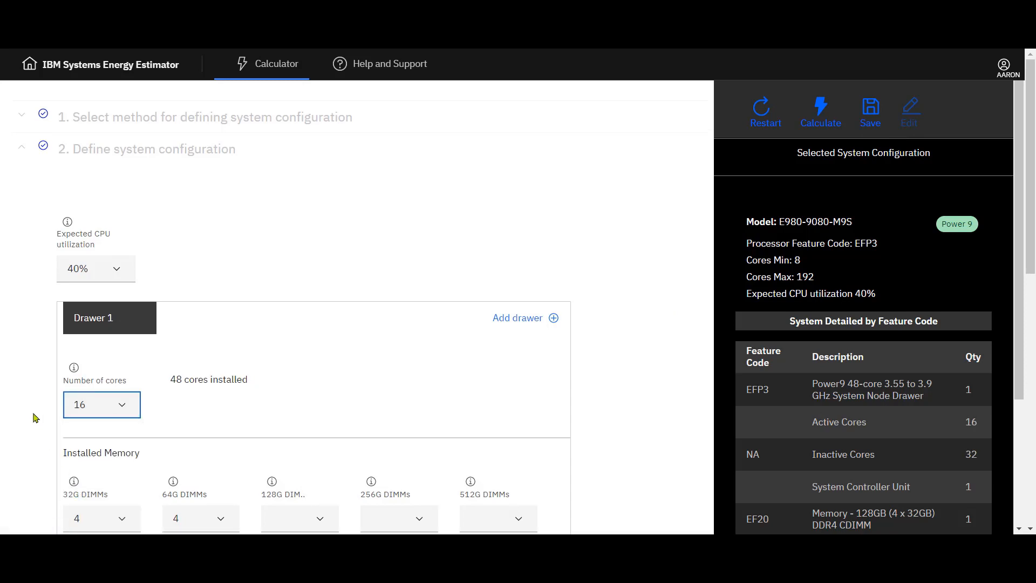
# Step: Set the expected CPU utilization to 80% and recalculate the energy consumption
pyautogui.click(116, 270)
pyautogui.scroll(-3, 127, 378)
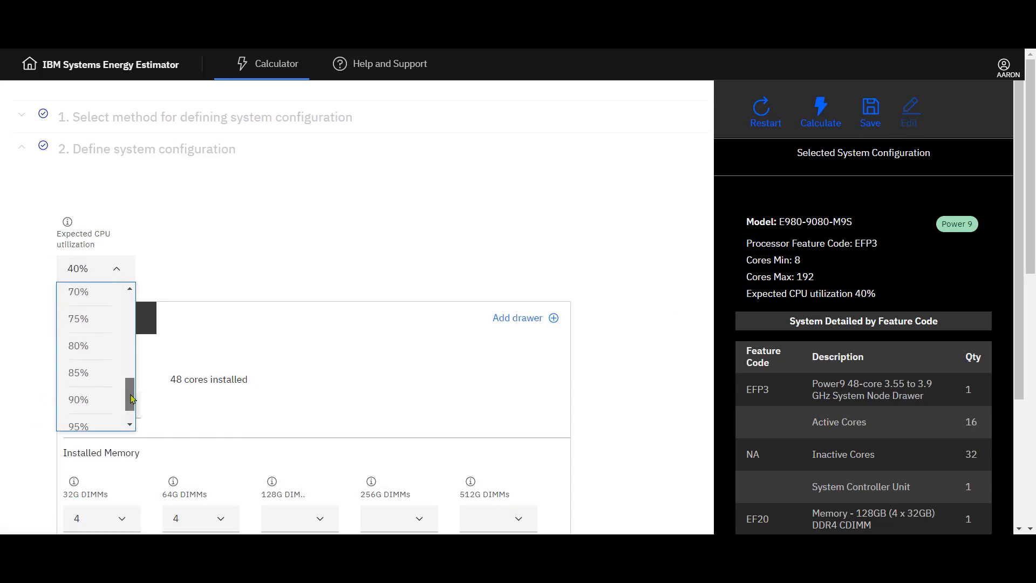
pyautogui.click(85, 350)
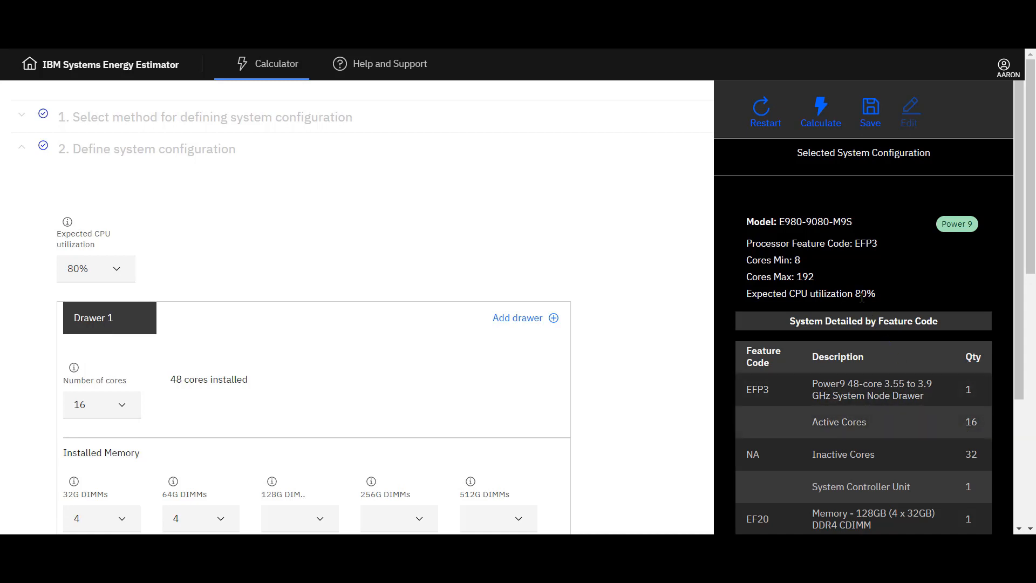
pyautogui.click(820, 124)
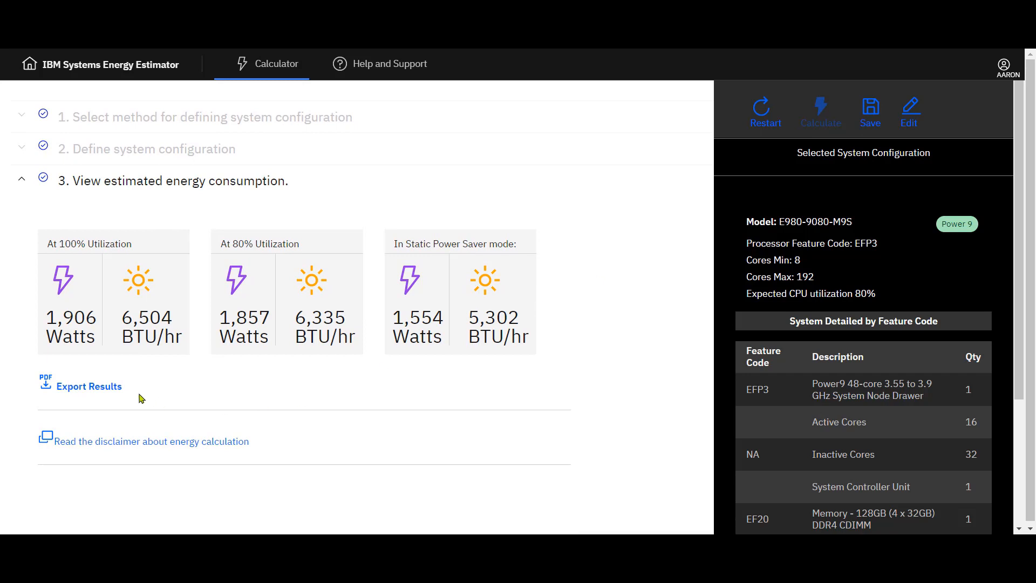
# Step: Export the energy estimate results as a PDF
pyautogui.click(104, 388)
pyautogui.click(91, 511)
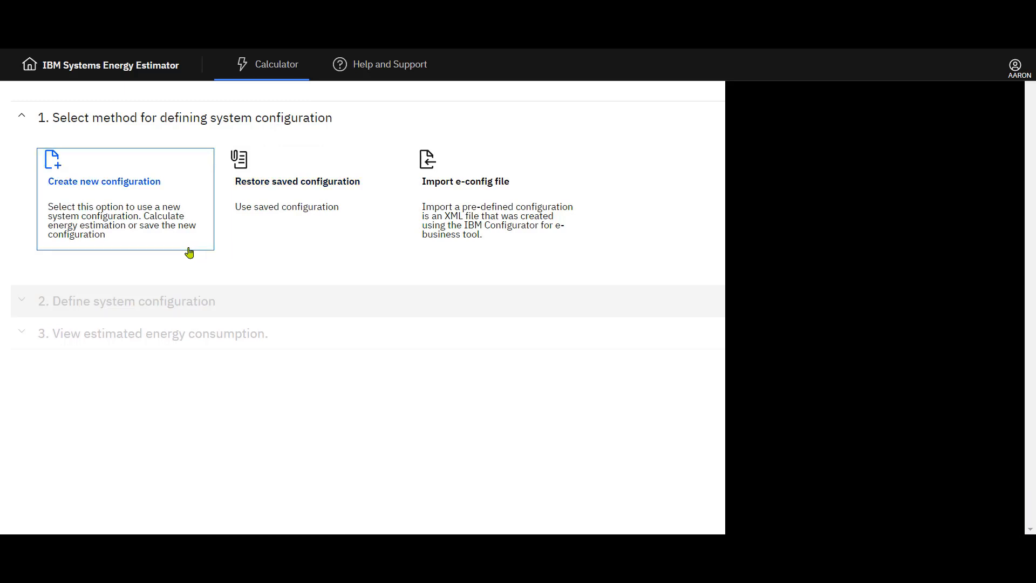
# Step: Create a new configuration using the E950-9040-MR9 model with the EPWY processor
pyautogui.click(189, 253)
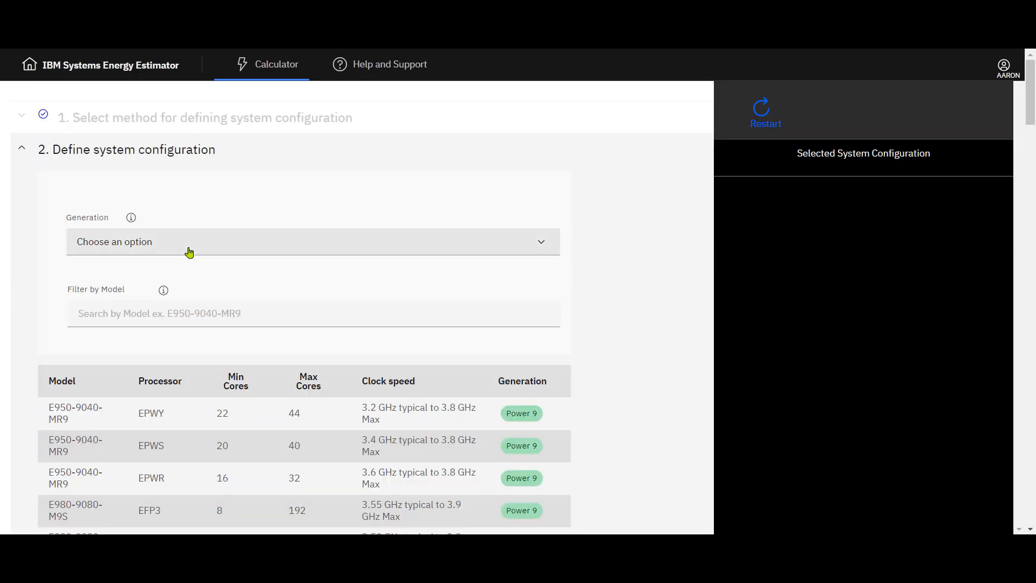
pyautogui.scroll(-1, 576, 311)
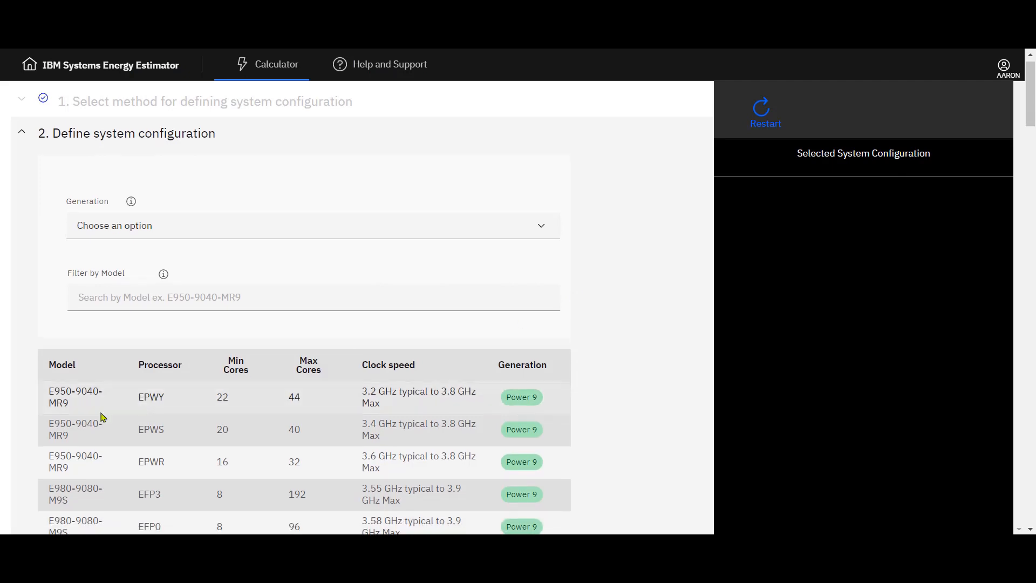
pyautogui.click(72, 400)
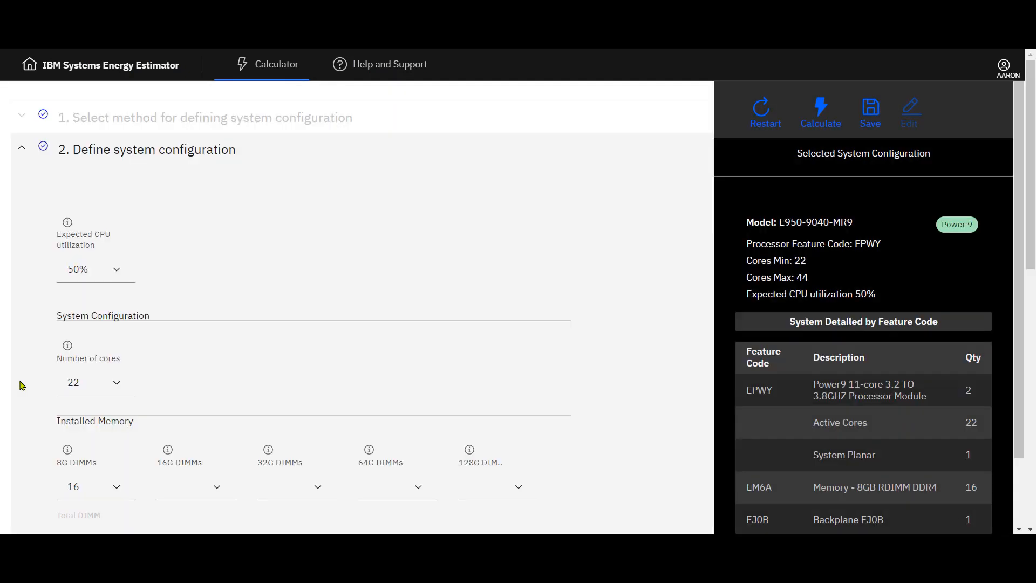
# Step: Set the number of cores to 44 and the 32G DIMMs to 1
pyautogui.scroll(-1, 22, 386)
pyautogui.click(116, 363)
pyautogui.click(104, 440)
pyautogui.scroll(-1, 620, 386)
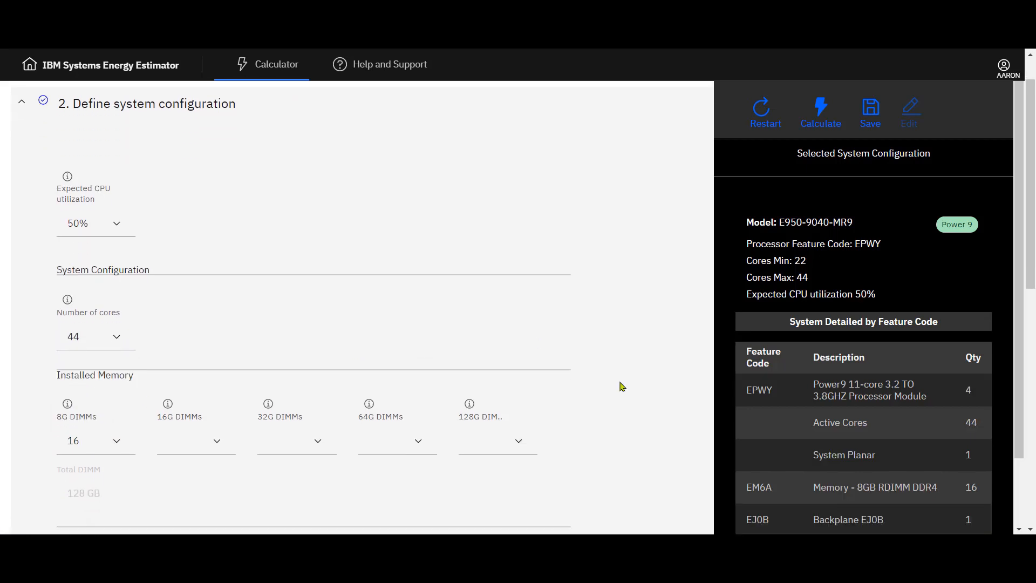
pyautogui.click(318, 441)
pyautogui.click(273, 493)
# Step: Set Internal Media to the EJSB-Split Backplane Supporting 8 SAS 2.5'' HDD/SDD option
pyautogui.scroll(1, 647, 428)
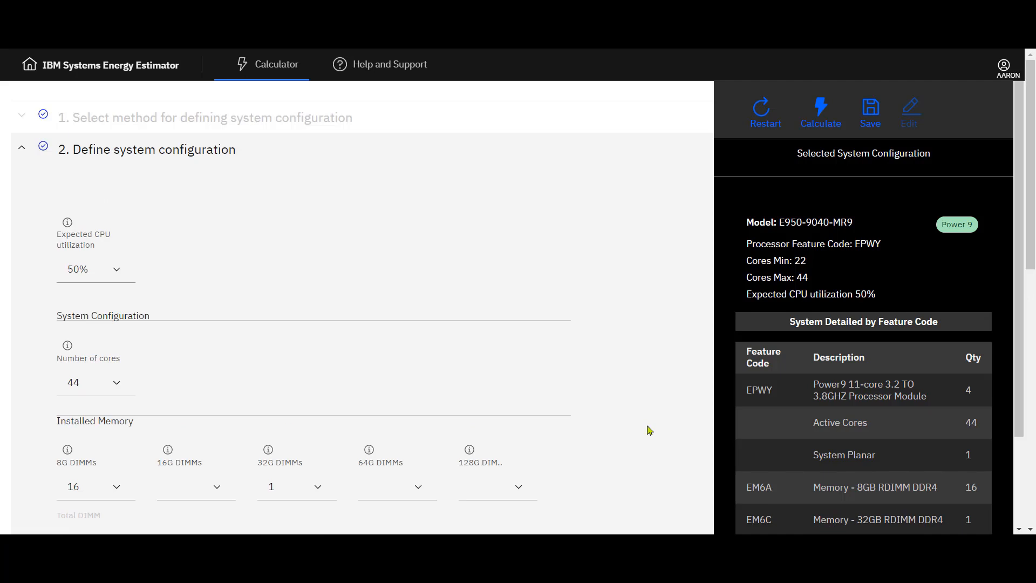
pyautogui.scroll(-4, 661, 458)
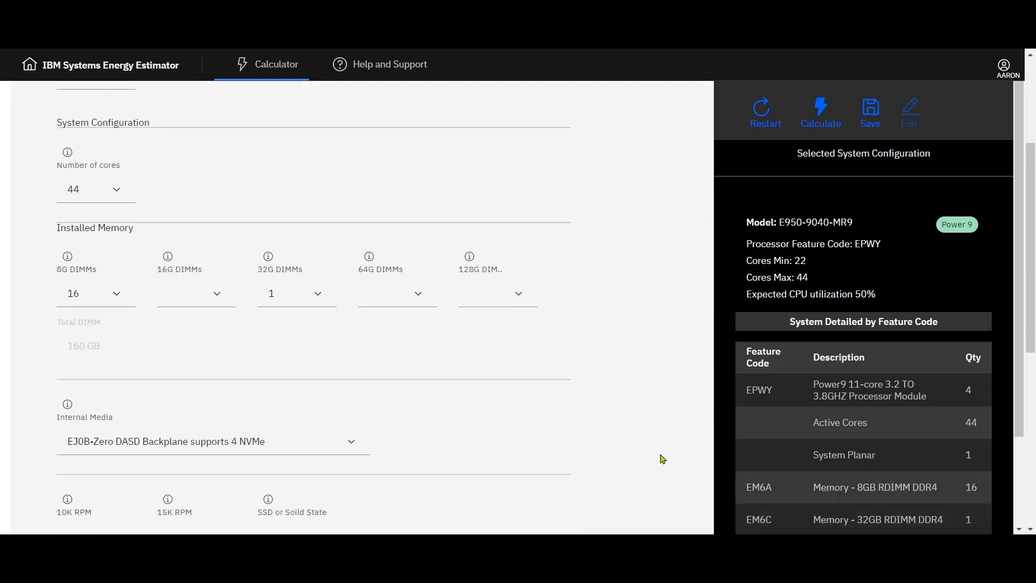
pyautogui.scroll(-2, 732, 475)
pyautogui.click(351, 426)
pyautogui.scroll(-1, 340, 475)
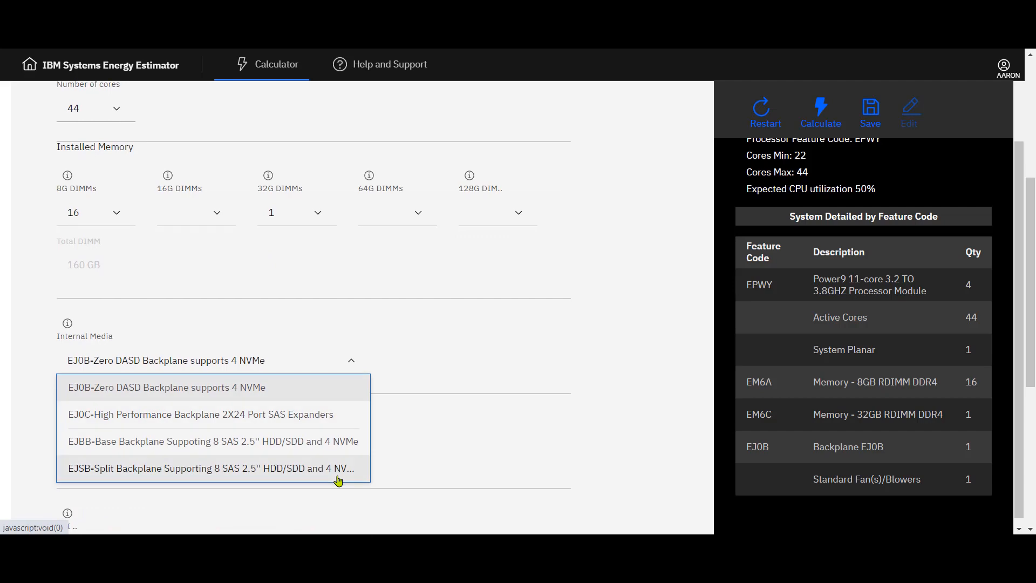
pyautogui.click(250, 473)
# Step: Set the SSD or Solid State drive count to 1
pyautogui.scroll(-2, 675, 461)
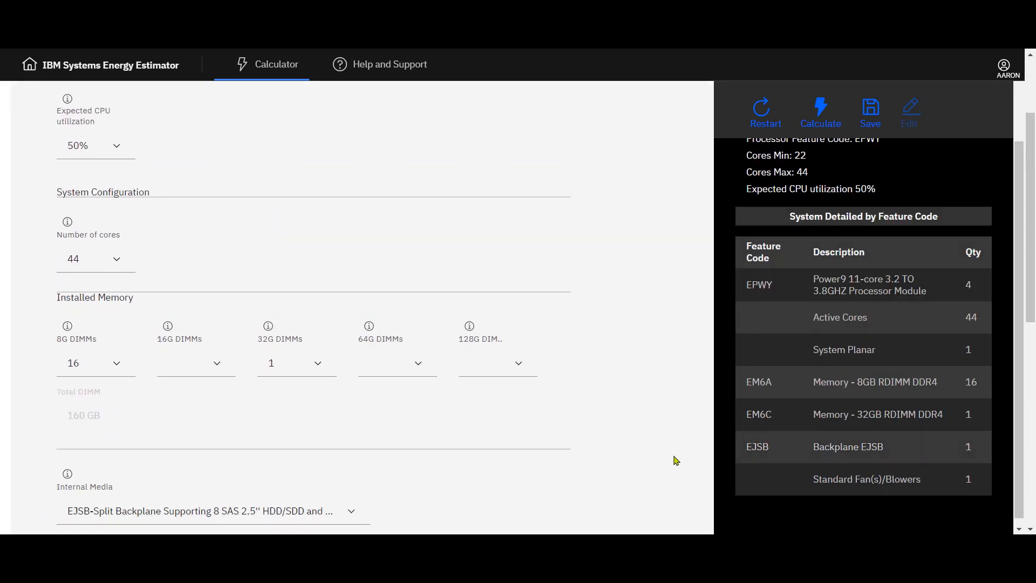
pyautogui.scroll(-2, 676, 461)
pyautogui.click(319, 483)
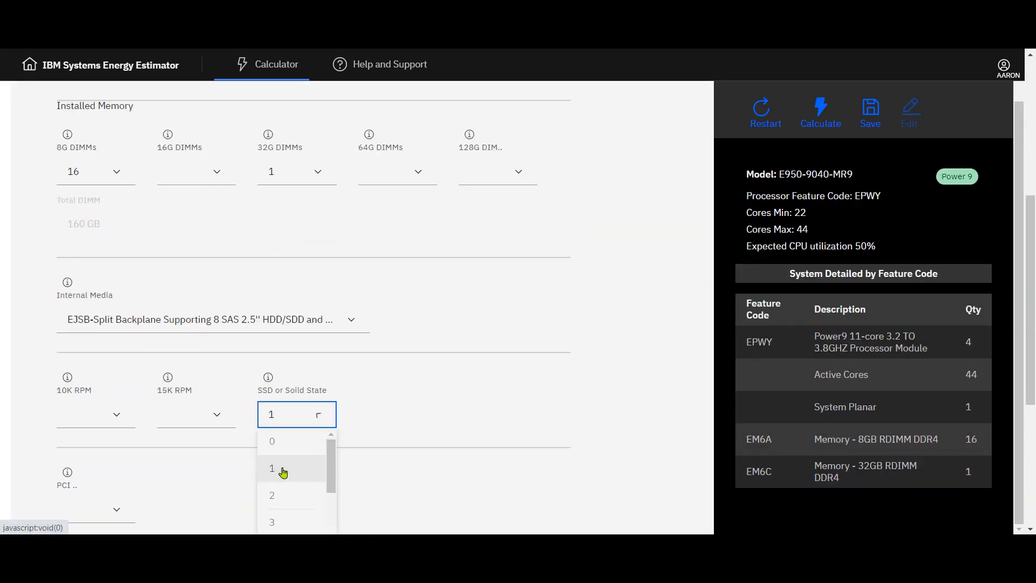
pyautogui.click(282, 471)
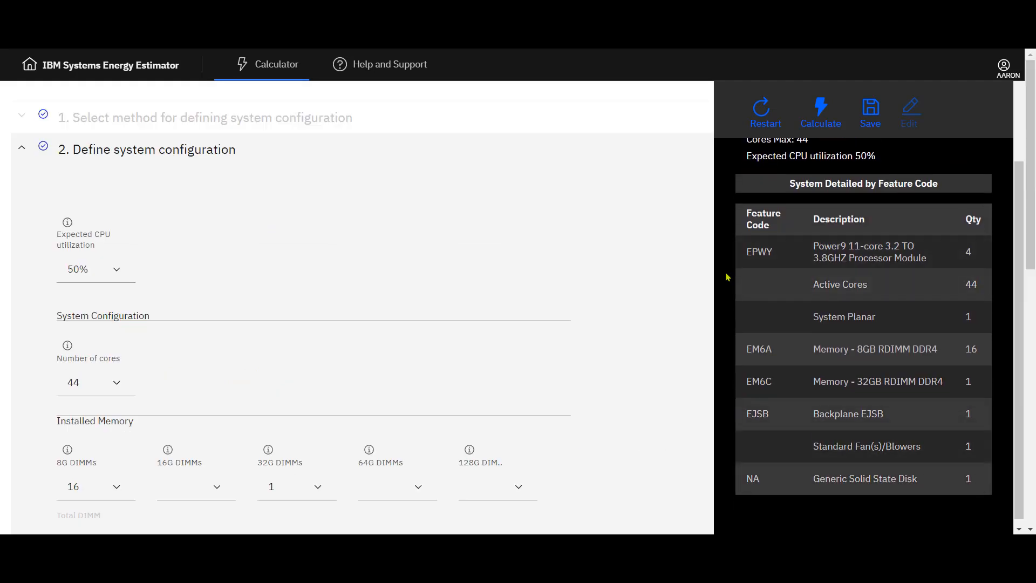
# Step: Save the configuration as a JSON file
pyautogui.scroll(2, 730, 278)
pyautogui.scroll(-3, 666, 364)
pyautogui.scroll(1, 667, 366)
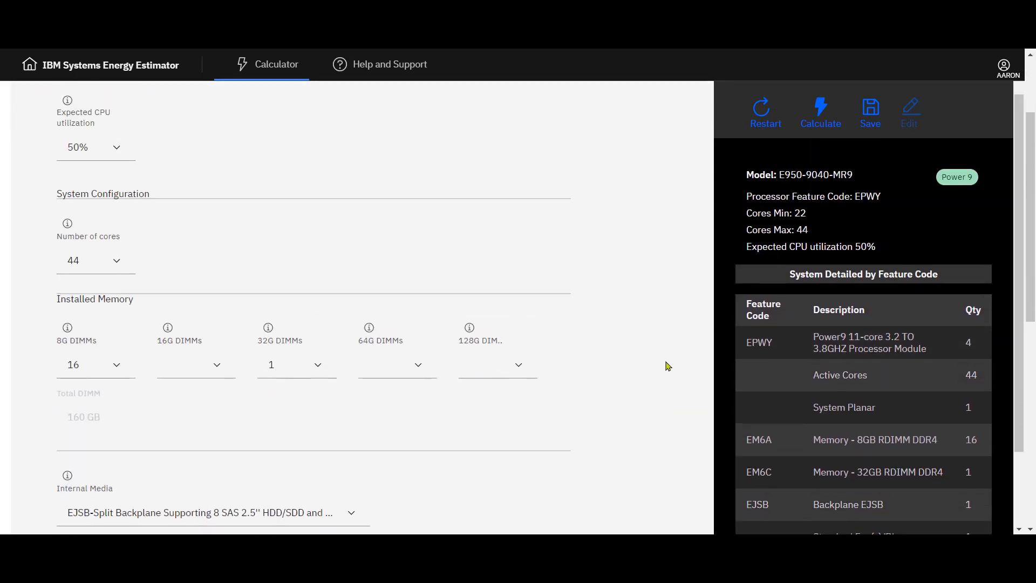
pyautogui.scroll(1, 667, 366)
pyautogui.click(871, 114)
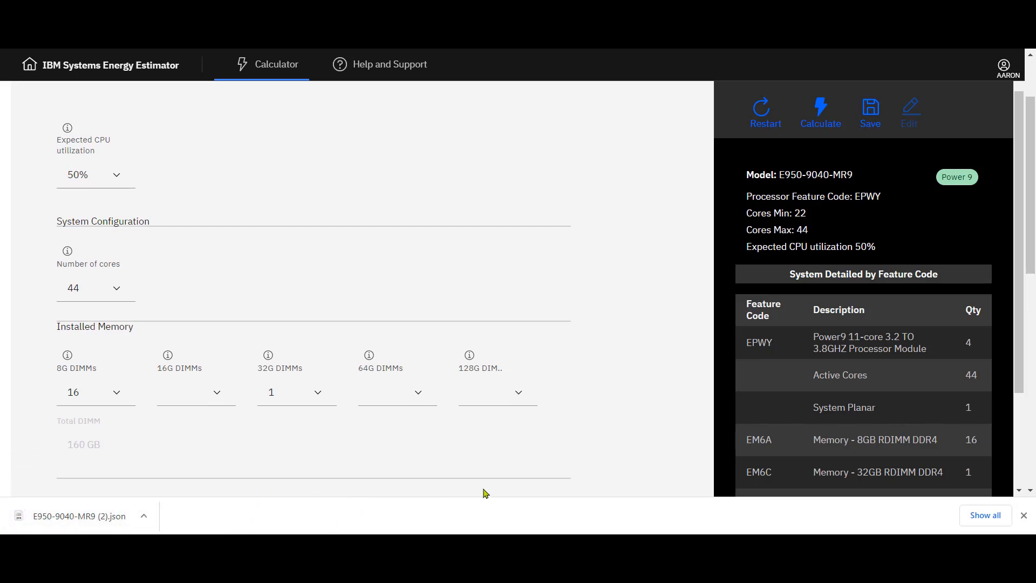
# Step: Restart the estimator and close the download bar
pyautogui.scroll(-1, 631, 405)
pyautogui.scroll(-3, 631, 405)
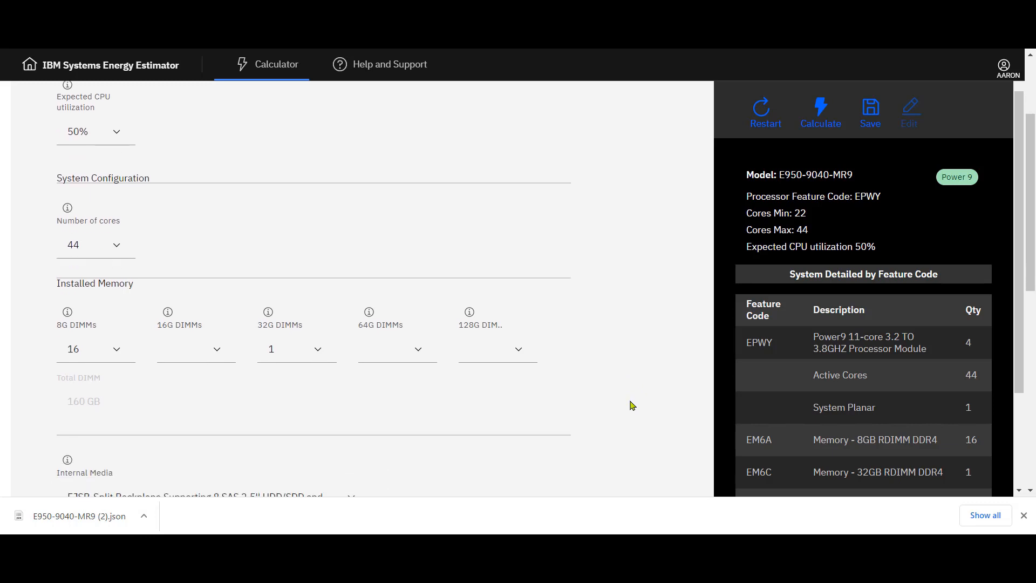
pyautogui.click(761, 113)
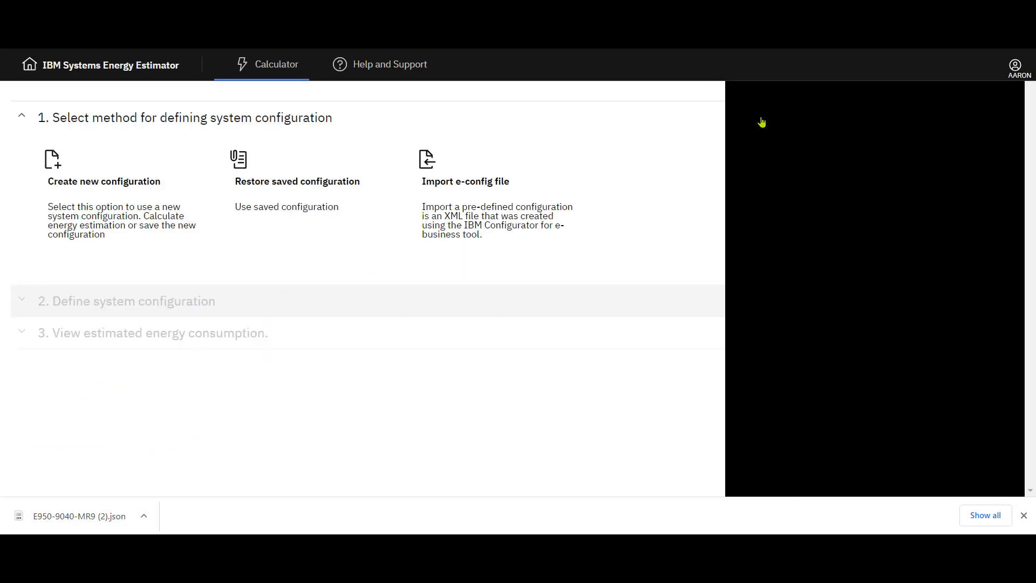
pyautogui.click(1024, 515)
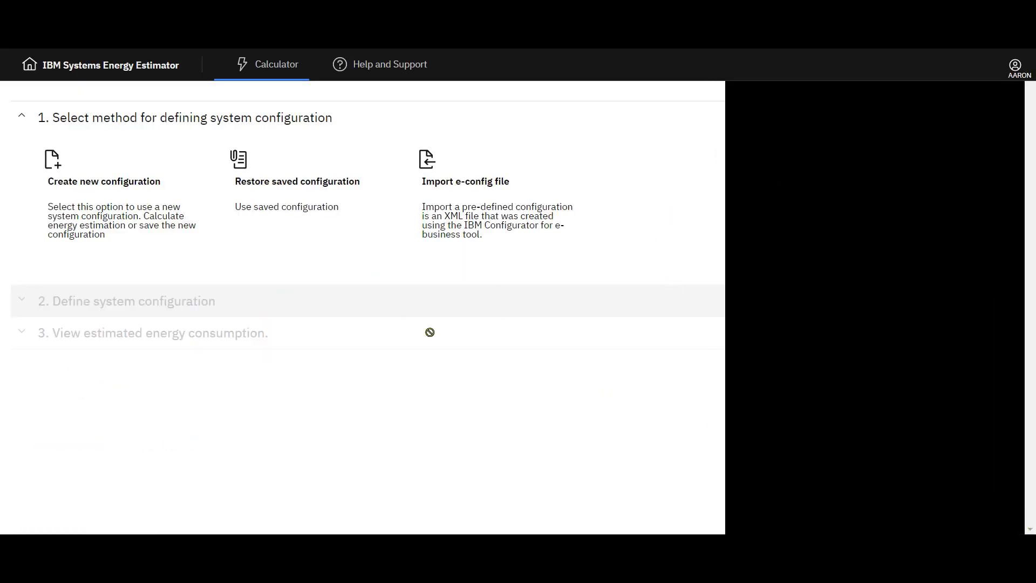
# Step: Restore the saved configuration by opening E950-9040-MR9 (2).json from Downloads
pyautogui.click(316, 238)
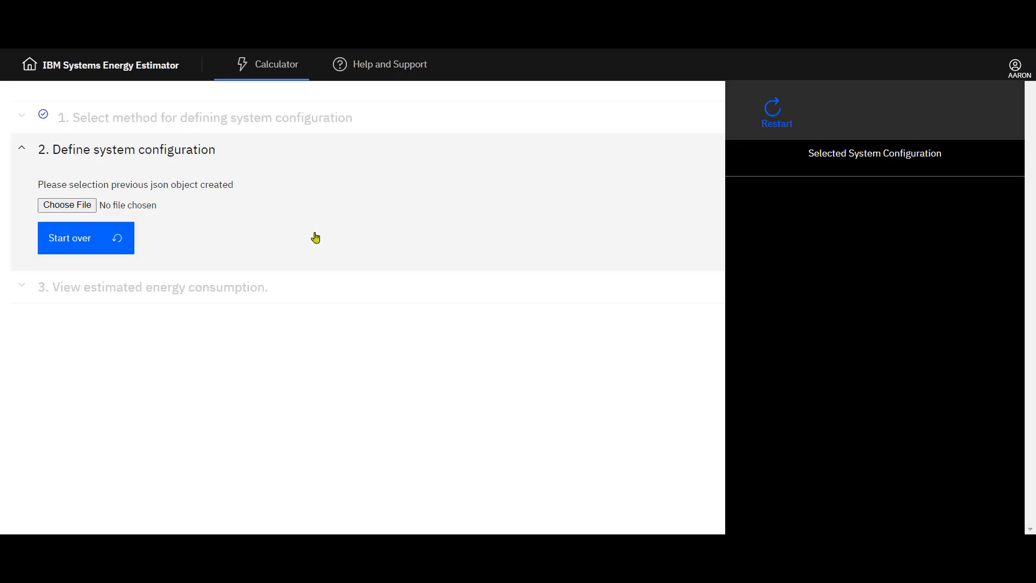
pyautogui.click(84, 211)
pyautogui.click(235, 194)
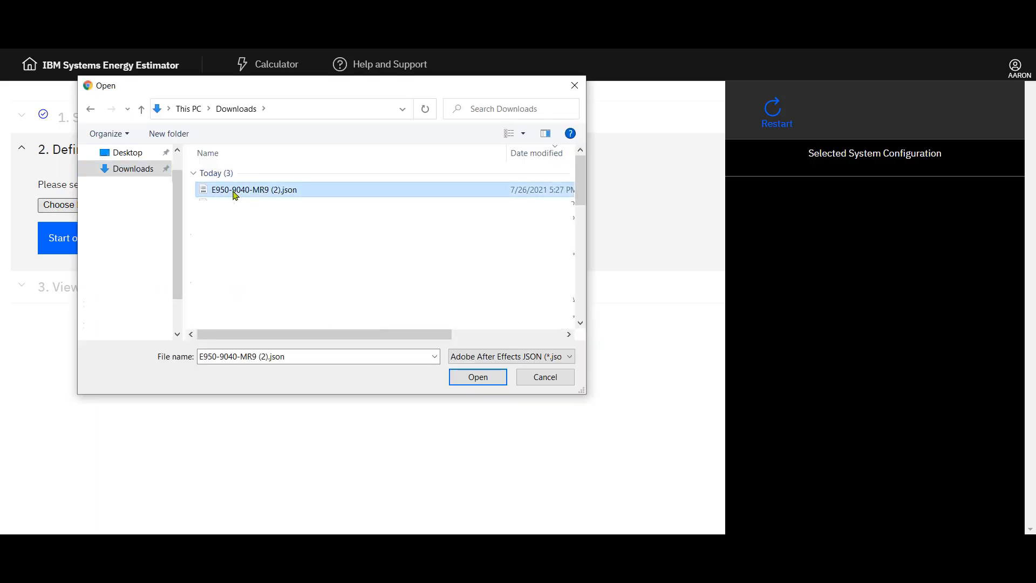
pyautogui.click(474, 378)
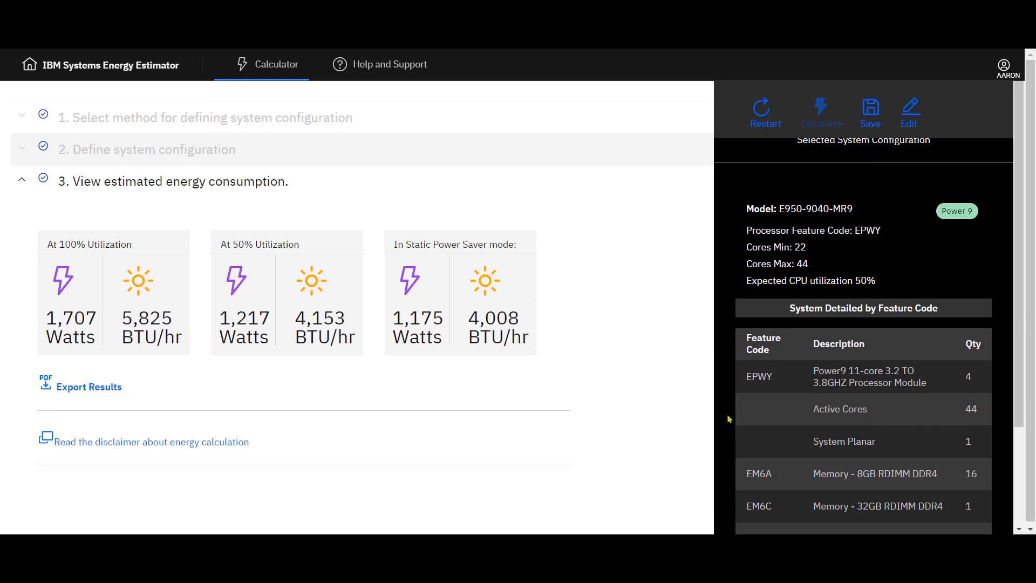
# Step: Start a new estimate by importing the e-config file eTDS-DC-E980-MeS.xml
pyautogui.scroll(-3, 729, 419)
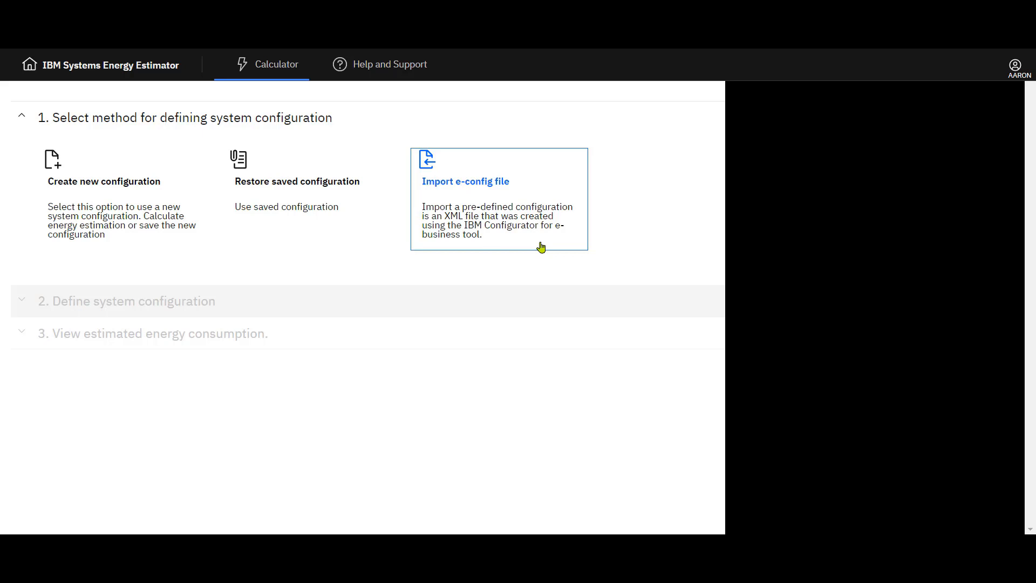
pyautogui.click(541, 248)
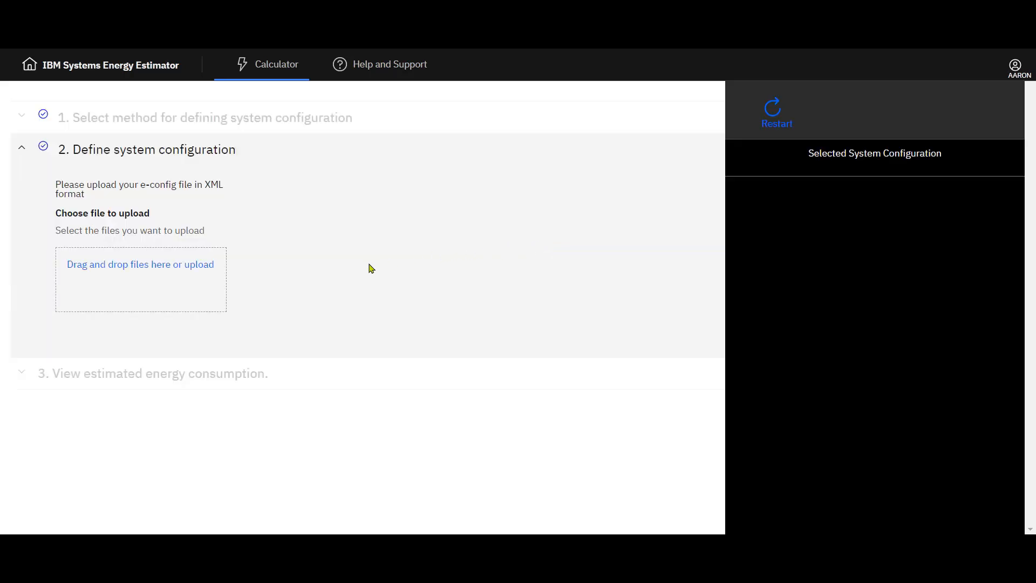
pyautogui.click(184, 269)
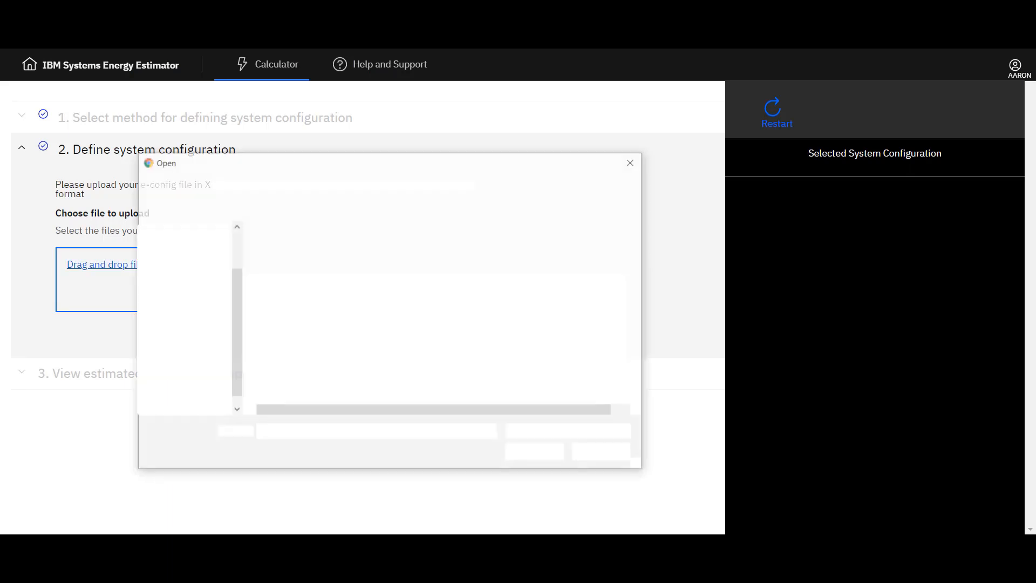
pyautogui.click(318, 251)
pyautogui.click(545, 454)
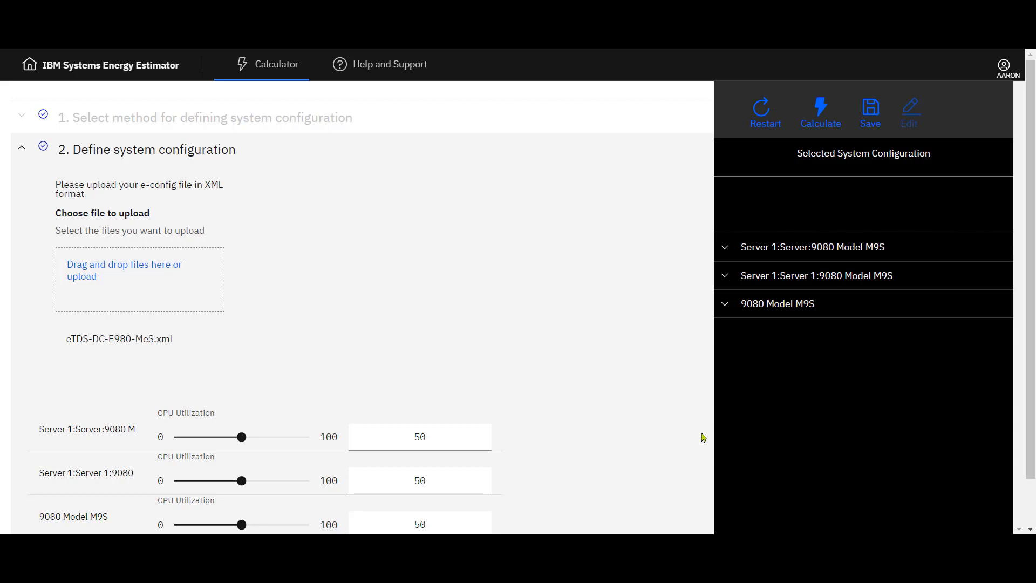
# Step: Expand and review the feature lists of the imported servers in the selected configuration
pyautogui.scroll(-1, 704, 437)
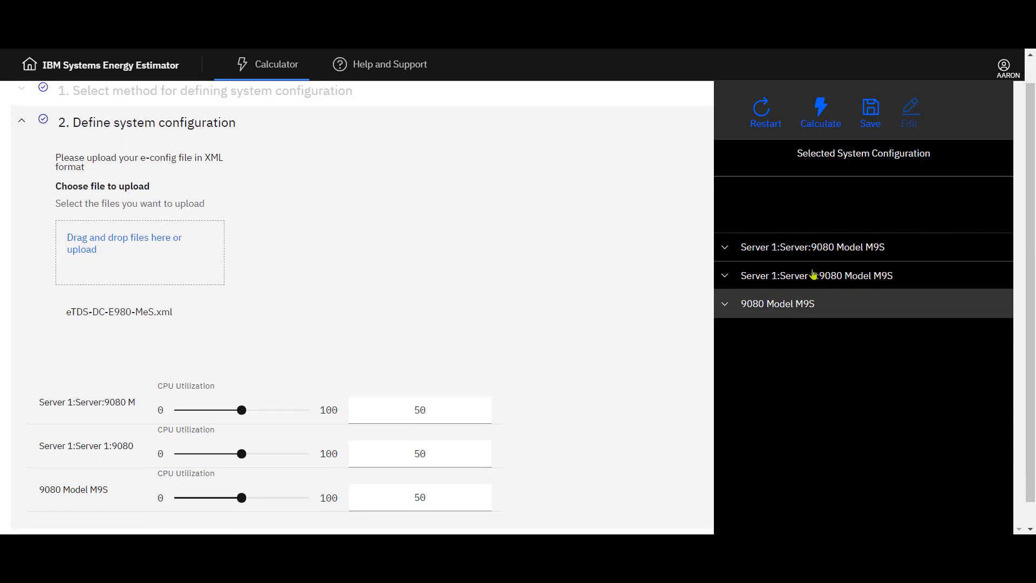
pyautogui.click(724, 251)
pyautogui.scroll(-2, 973, 372)
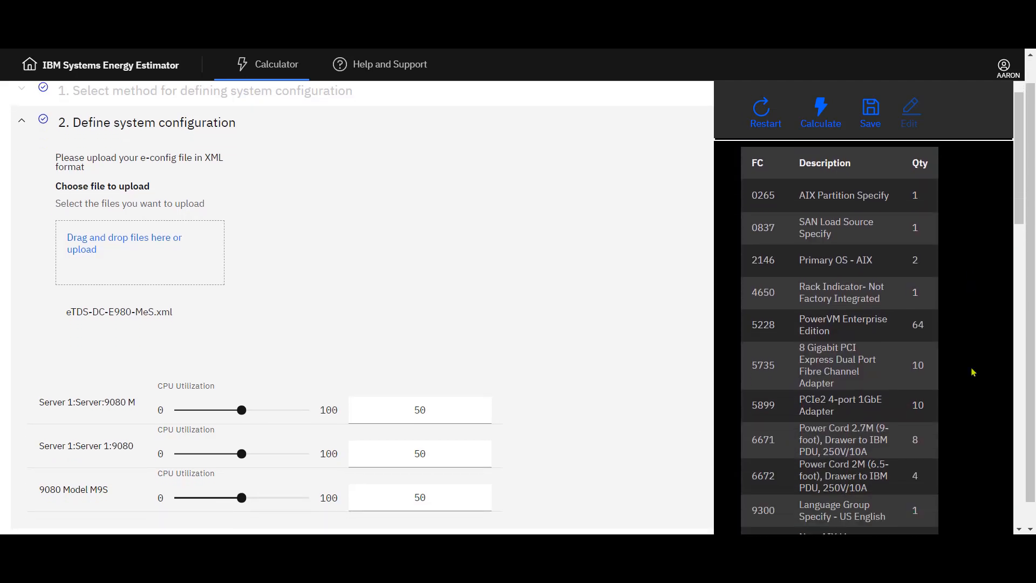
pyautogui.scroll(-10, 973, 372)
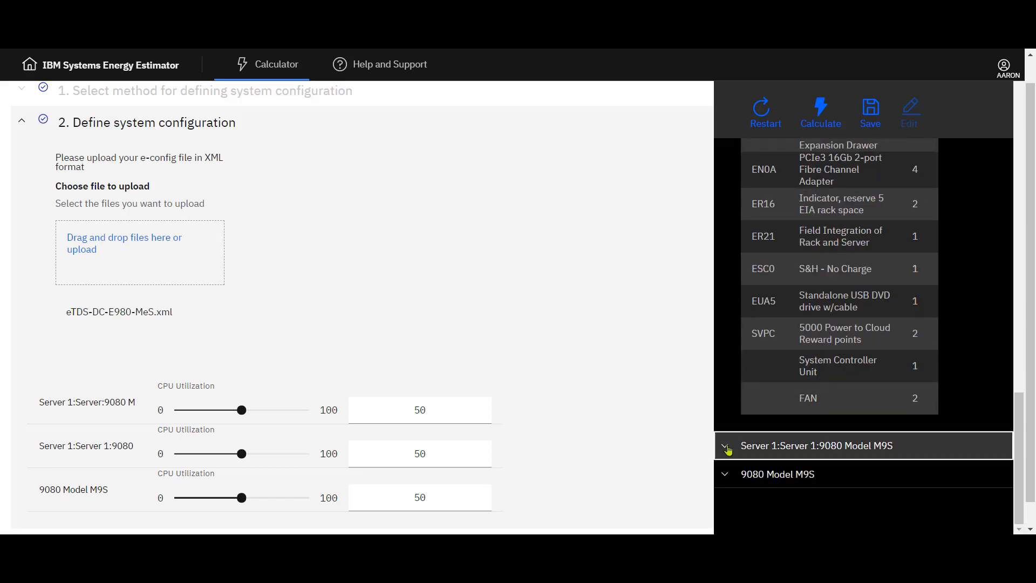
pyautogui.click(726, 448)
pyautogui.scroll(-10, 923, 481)
pyautogui.click(917, 487)
pyautogui.scroll(-5, 954, 519)
pyautogui.scroll(10, 954, 518)
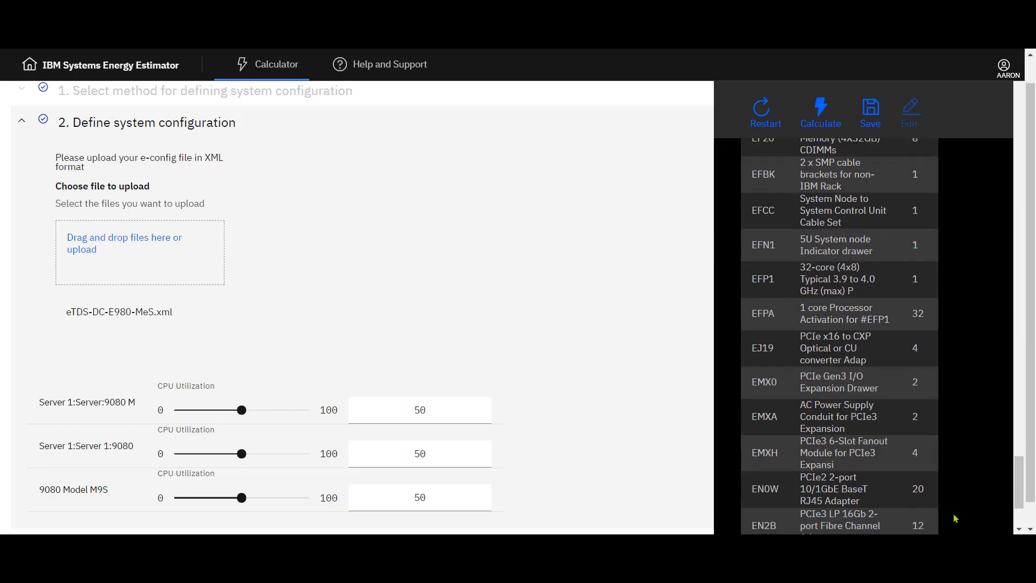
# Step: Set CPU utilization to 30 for Server 1:Server:9080 and 40 for Server 1:Server 1:9080
pyautogui.moveTo(241, 412); pyautogui.dragTo(215, 411)
pyautogui.moveTo(241, 454); pyautogui.dragTo(229, 454)
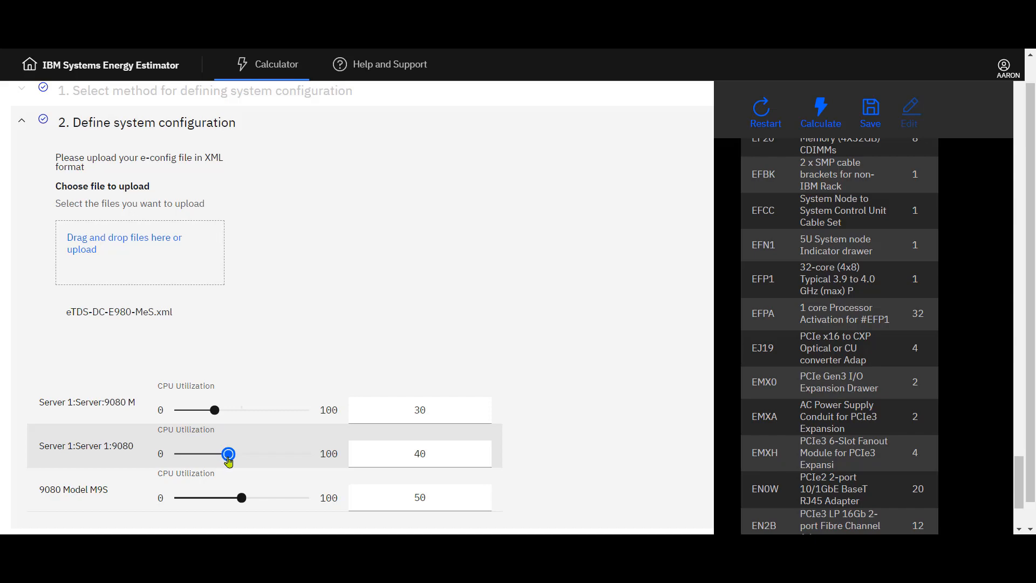
pyautogui.click(538, 411)
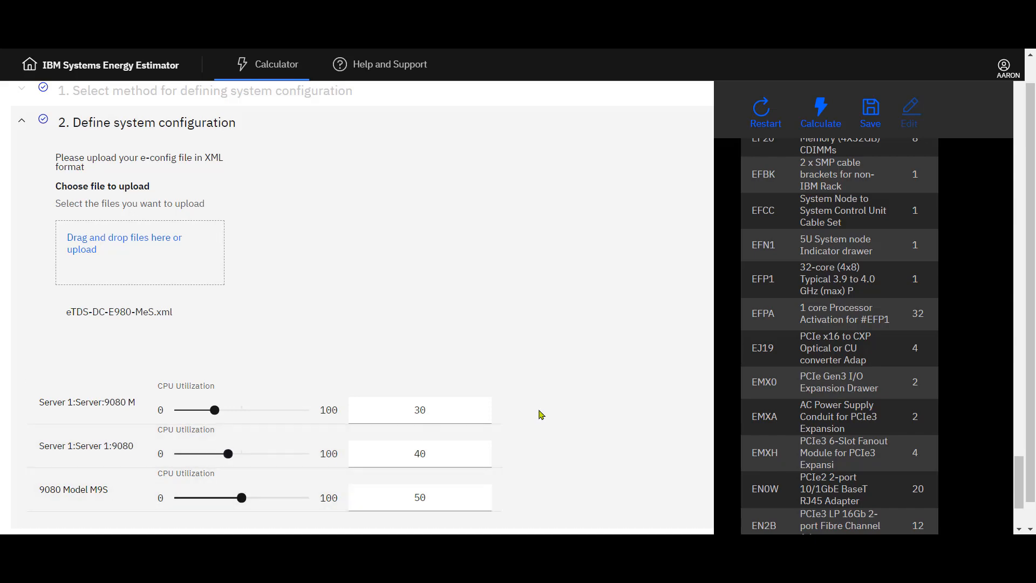
# Step: Collapse the server feature lists and calculate the energy estimates for the imported configuration
pyautogui.scroll(10, 993, 232)
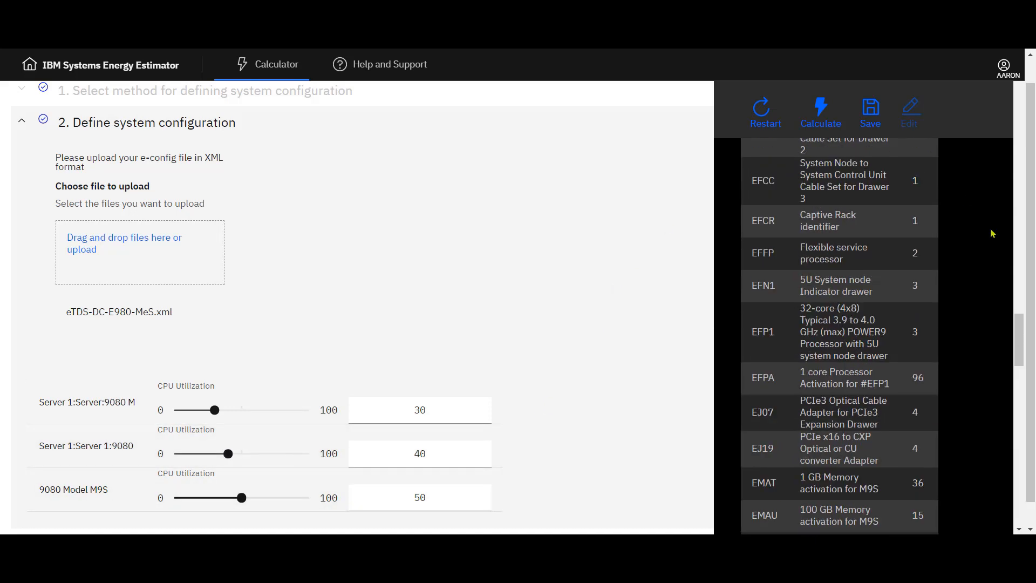
pyautogui.scroll(5, 993, 233)
pyautogui.click(726, 250)
pyautogui.click(726, 276)
pyautogui.click(728, 304)
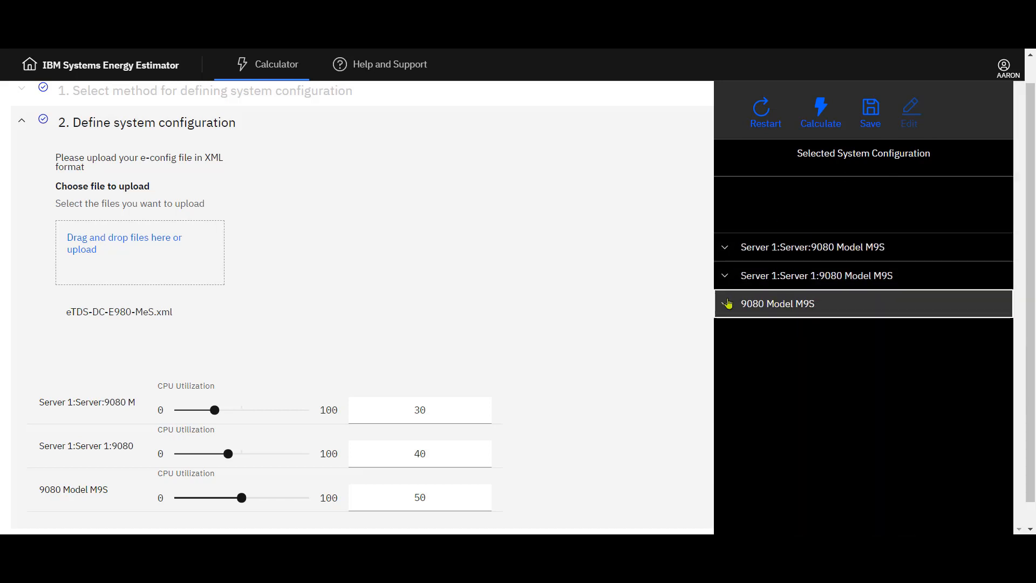
pyautogui.click(830, 128)
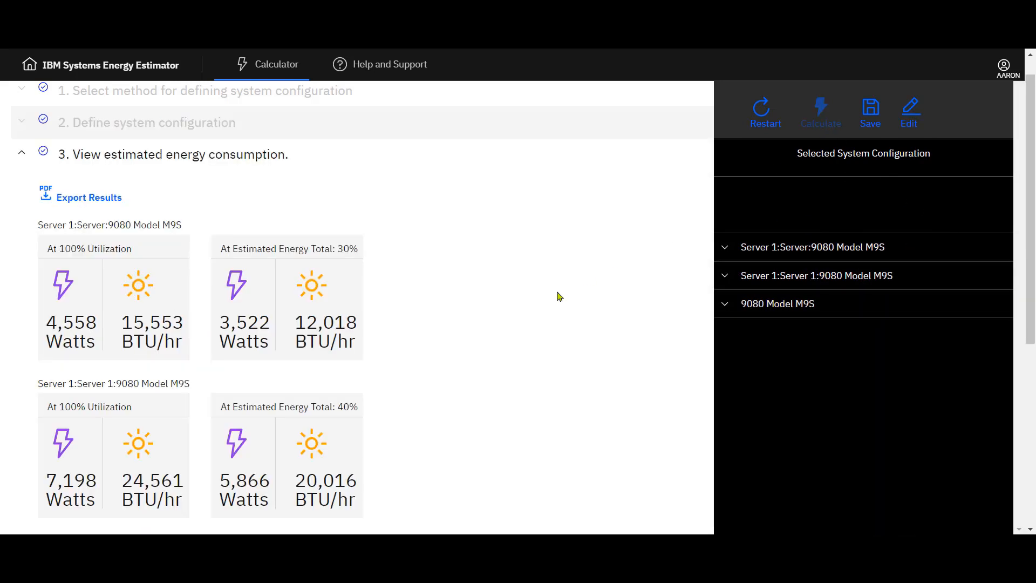
# Step: Review the per-server estimates, export the results to PDF and open the downloaded report
pyautogui.scroll(-2, 535, 290)
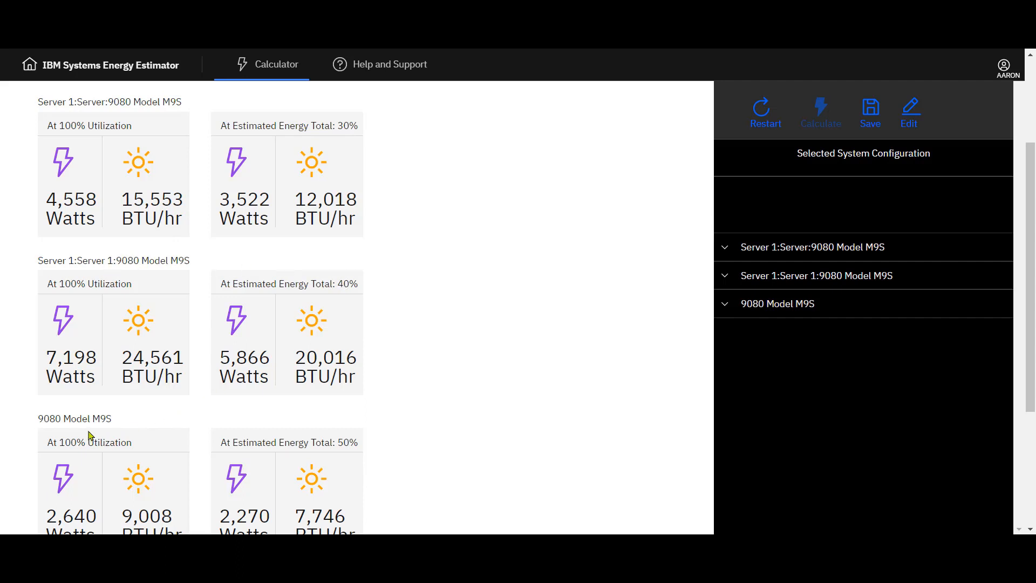
pyautogui.scroll(-2, 473, 458)
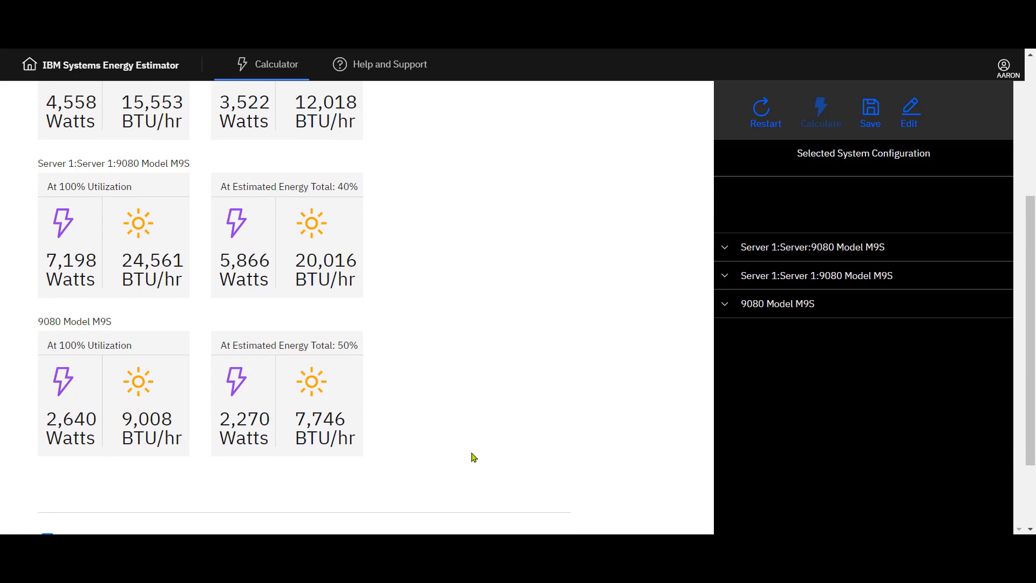
pyautogui.scroll(-1, 473, 457)
pyautogui.scroll(5, 472, 458)
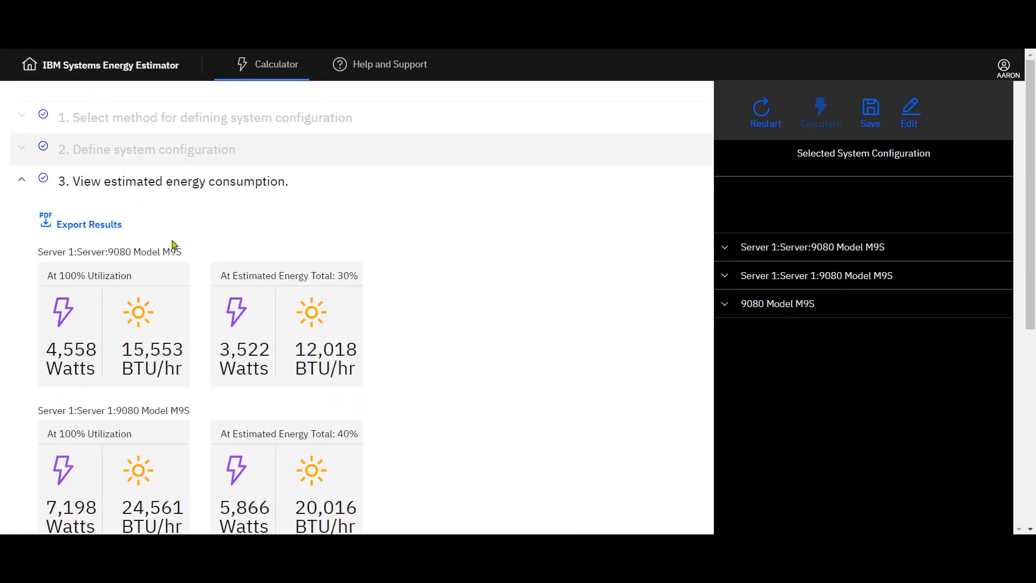
pyautogui.click(114, 224)
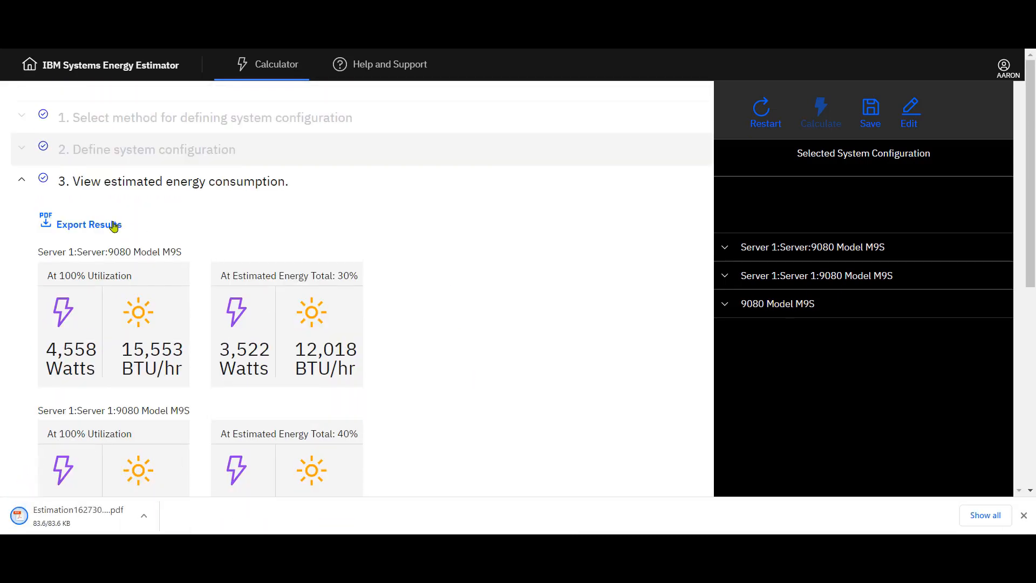
pyautogui.click(83, 516)
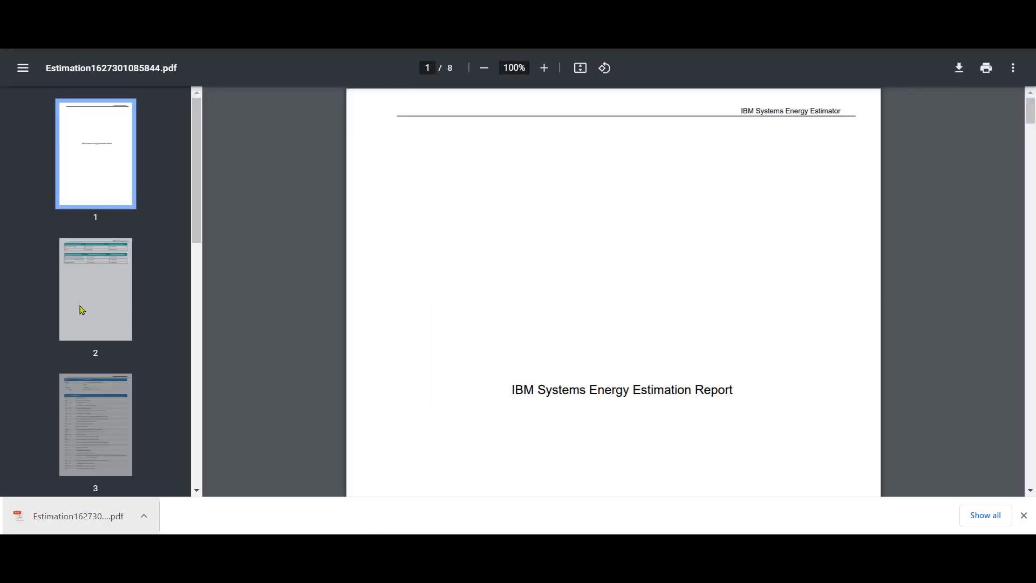
# Step: Browse through the pages of the exported estimation report
pyautogui.click(81, 308)
pyautogui.click(117, 413)
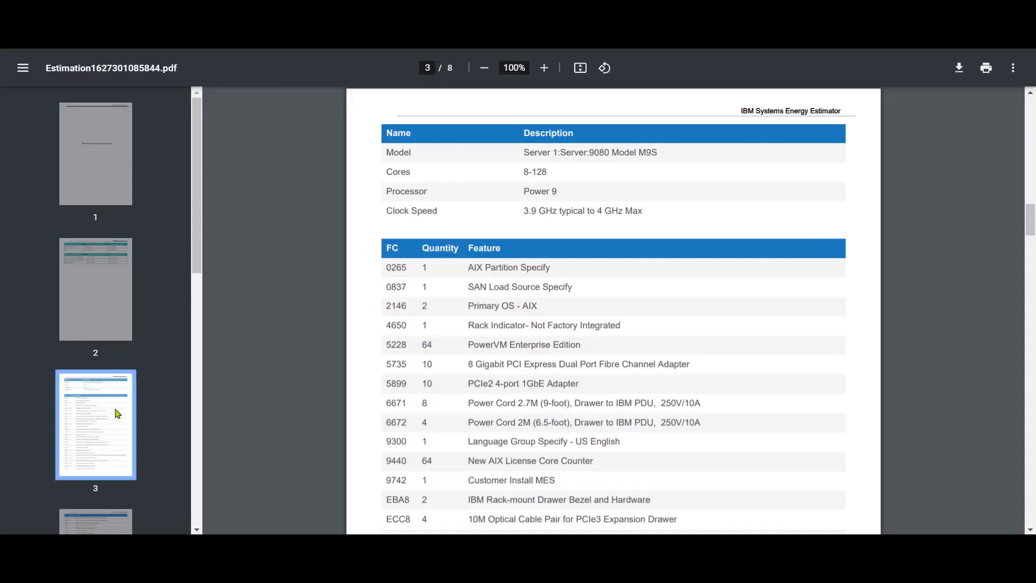
pyautogui.scroll(-2, 117, 413)
pyautogui.click(114, 453)
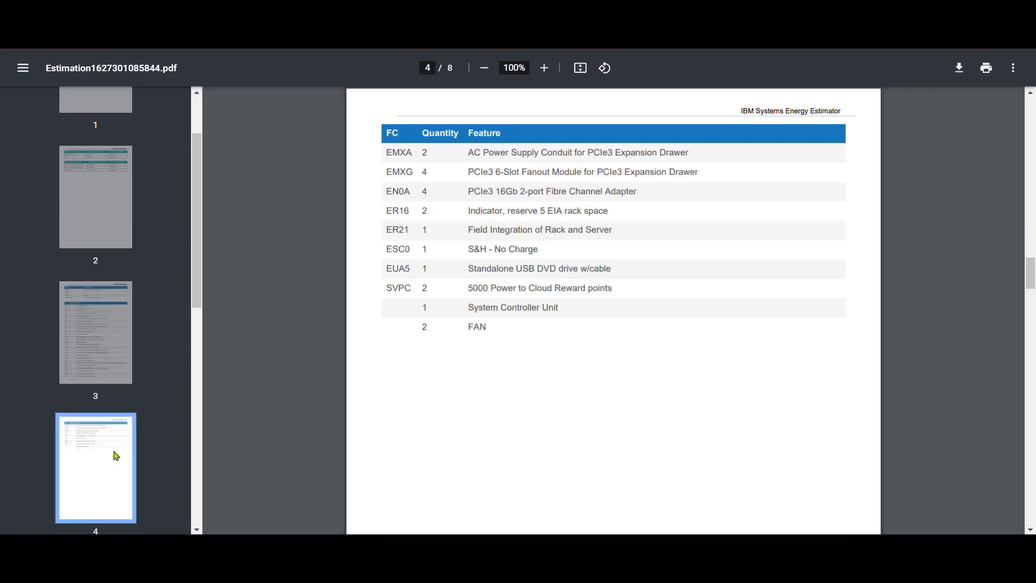
pyautogui.scroll(-2, 114, 453)
pyautogui.click(116, 456)
pyautogui.scroll(-2, 116, 456)
pyautogui.click(116, 456)
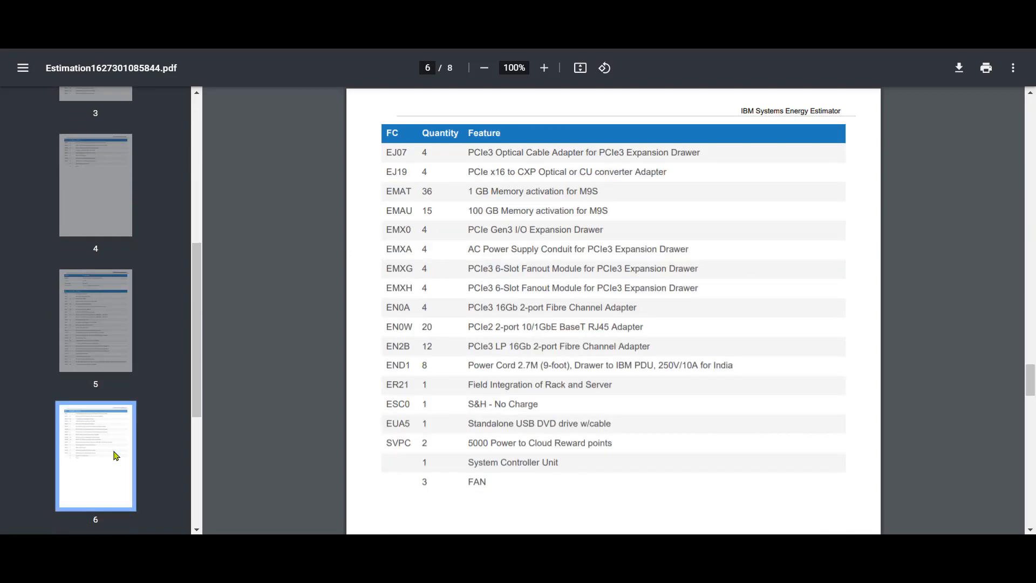
pyautogui.scroll(-2, 116, 456)
pyautogui.click(116, 456)
pyautogui.scroll(-2, 116, 457)
pyautogui.scroll(5, 116, 456)
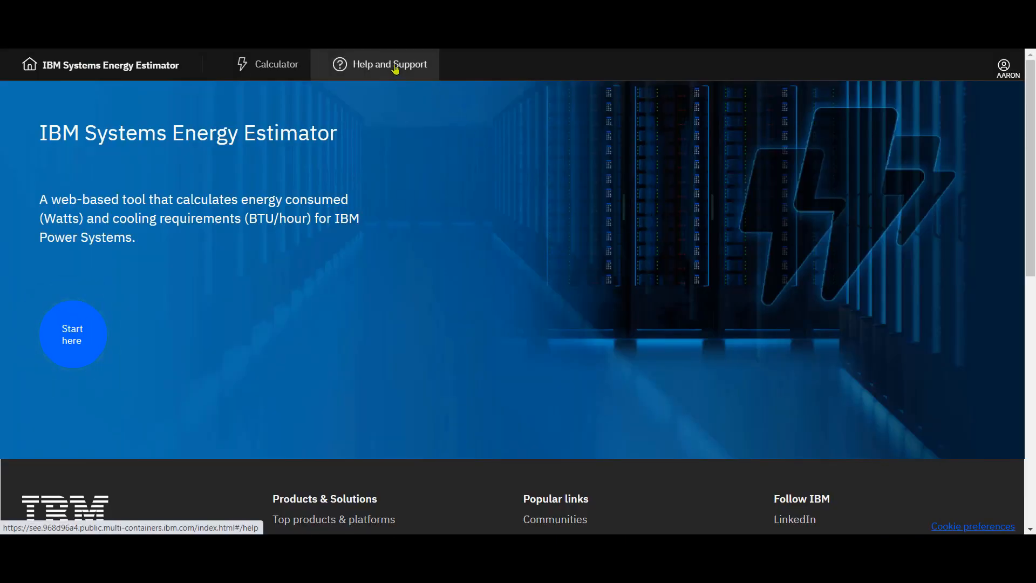
# Step: Open the Help and Support page and examine the usage guide and the feedback form fields
pyautogui.click(396, 69)
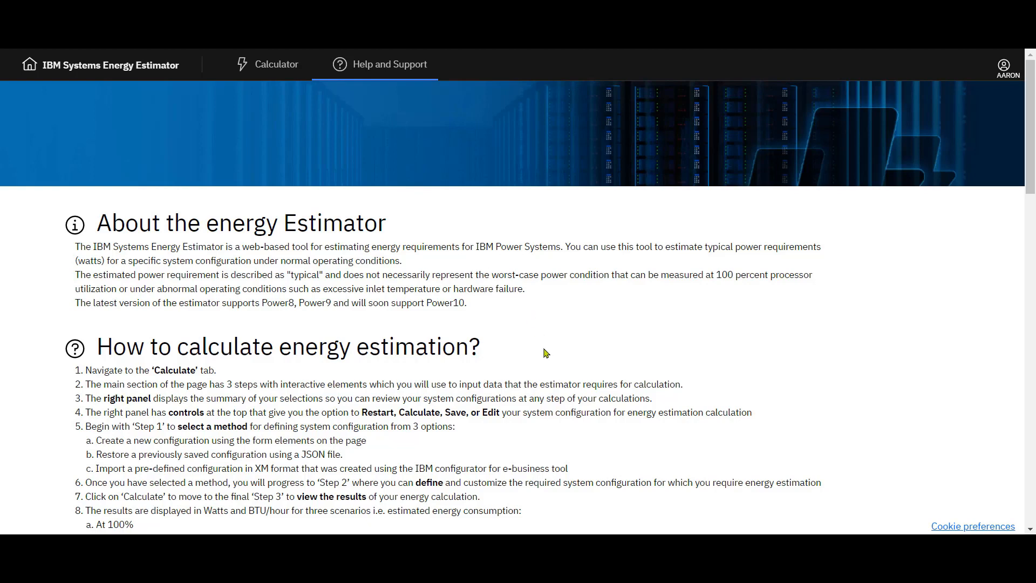
pyautogui.scroll(-2, 545, 353)
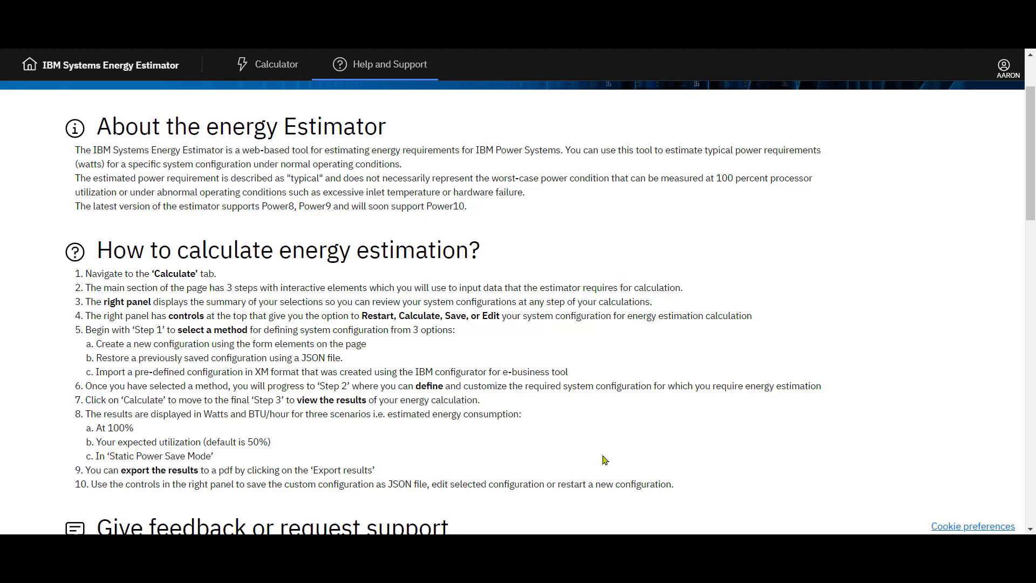
pyautogui.scroll(-5, 603, 459)
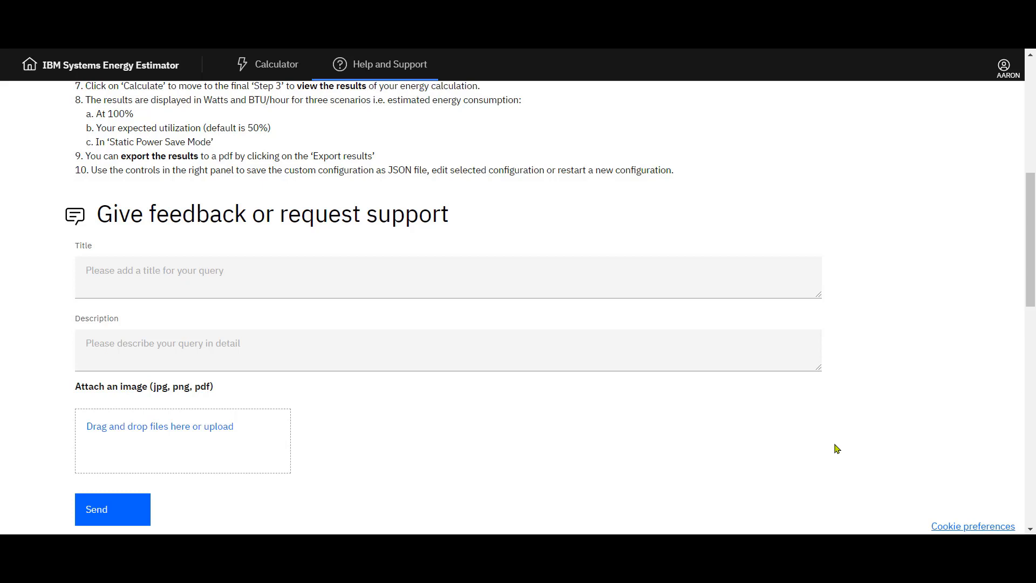
pyautogui.click(527, 286)
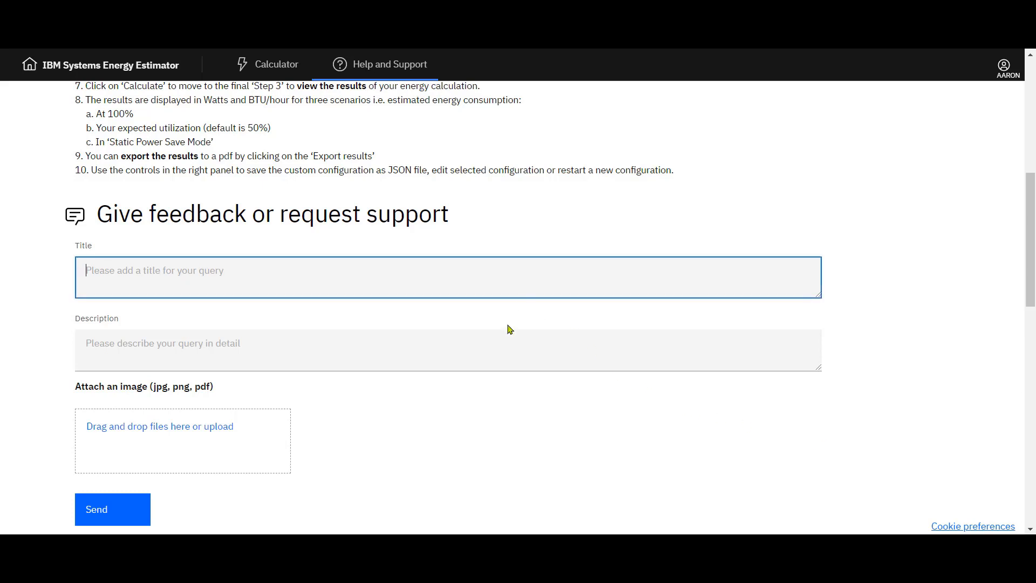
pyautogui.click(500, 346)
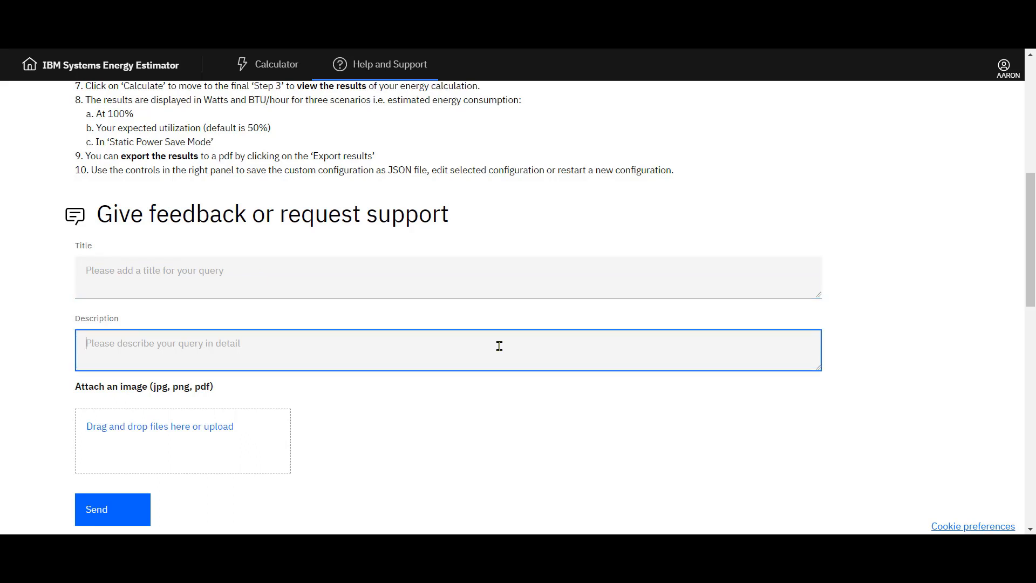